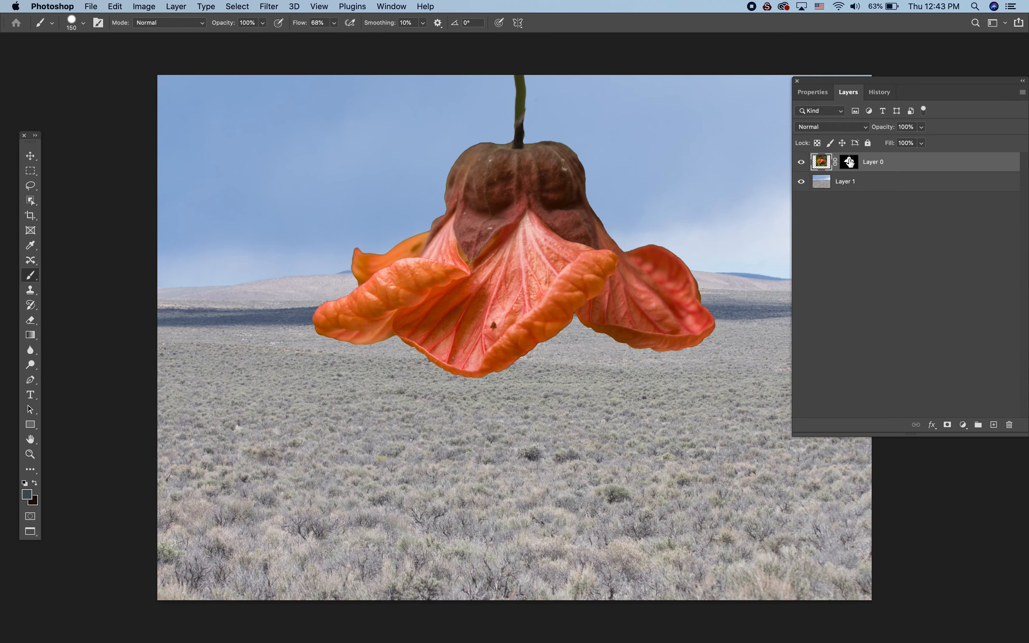
- Disable the flower layer's mask to reveal the full photo, and re-enable it to restore the cut-out
click(850, 162)
shift+click(852, 163)
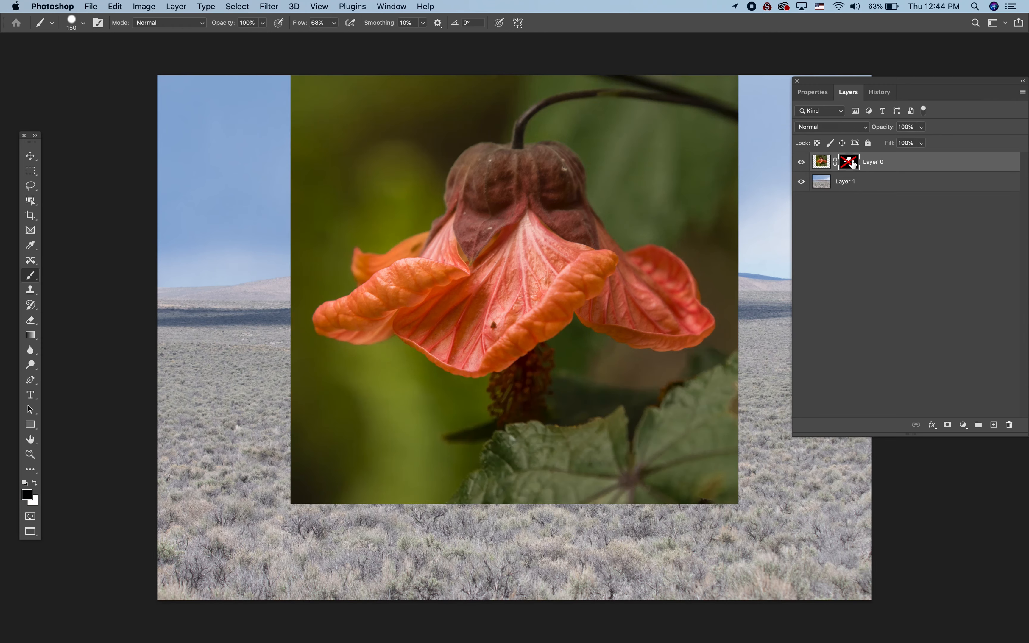
shift+click(851, 165)
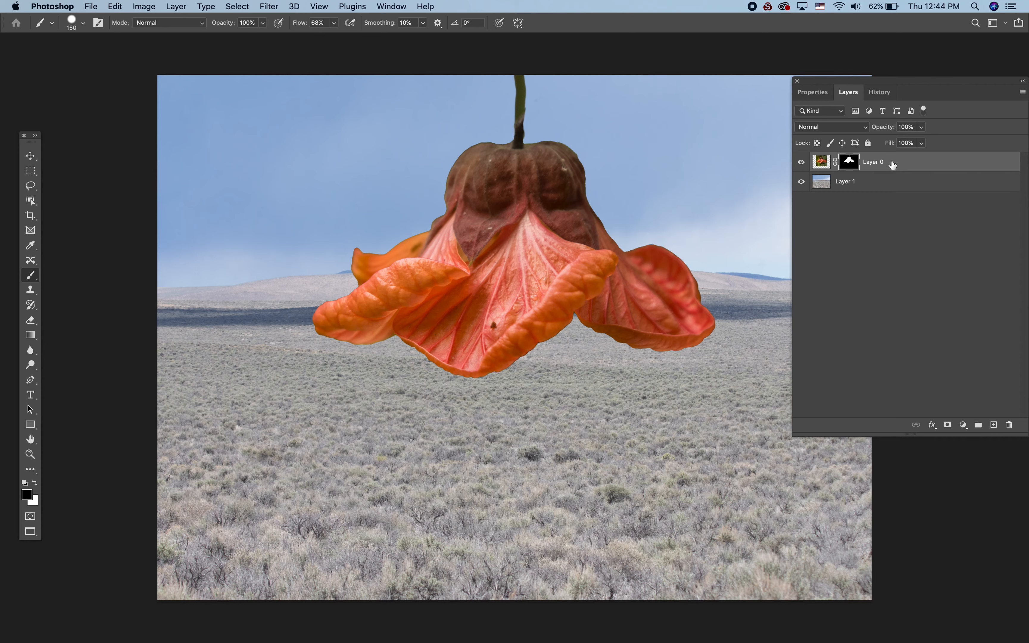
- Move the flower cut-out straight up until its calyx sits near the upper edge of the sky
key(v)
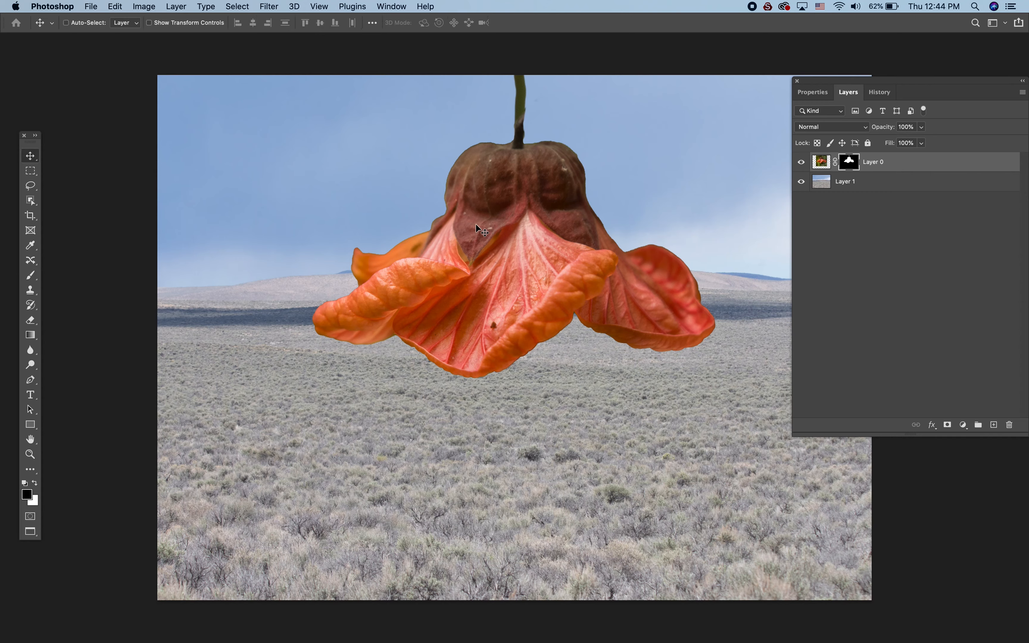
drag(502, 198, 504, 163)
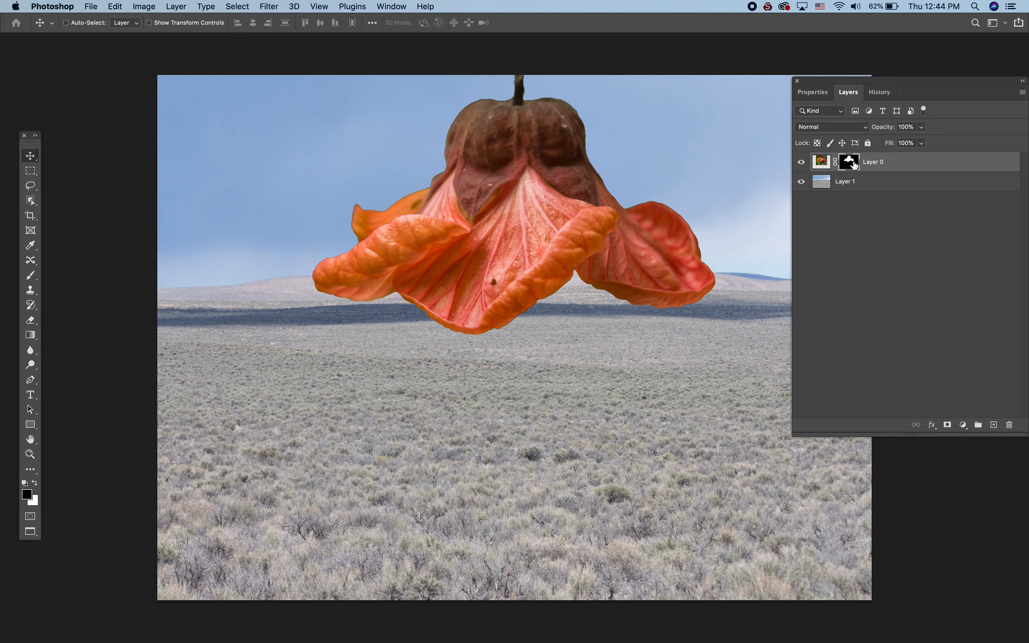
- Load the flower mask as a selection, create a new layer masked by it, and fill that layer with the dark slate foreground colour
super+click(851, 162)
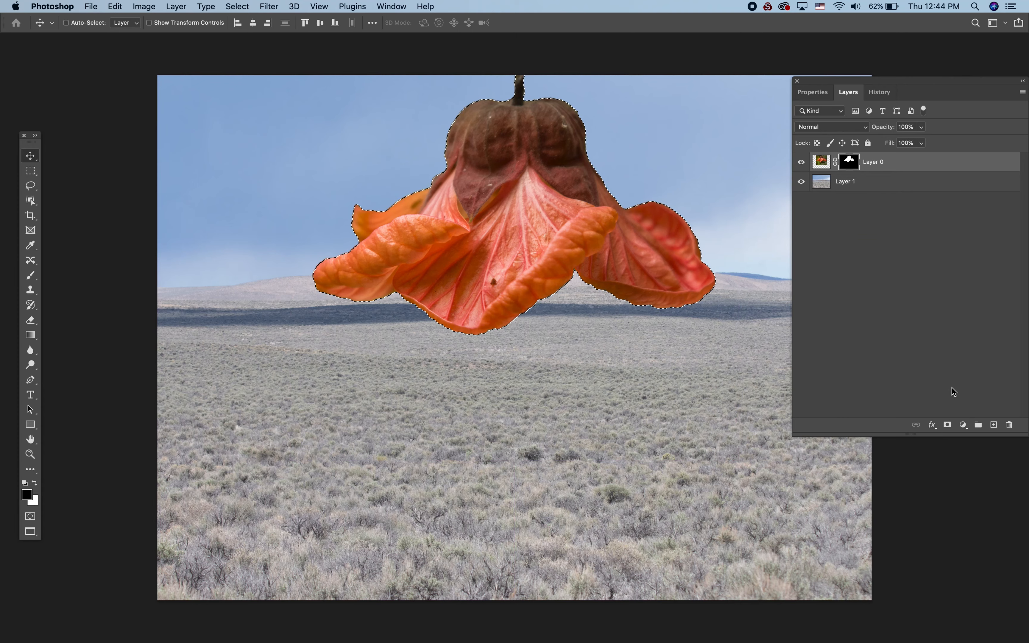
click(993, 425)
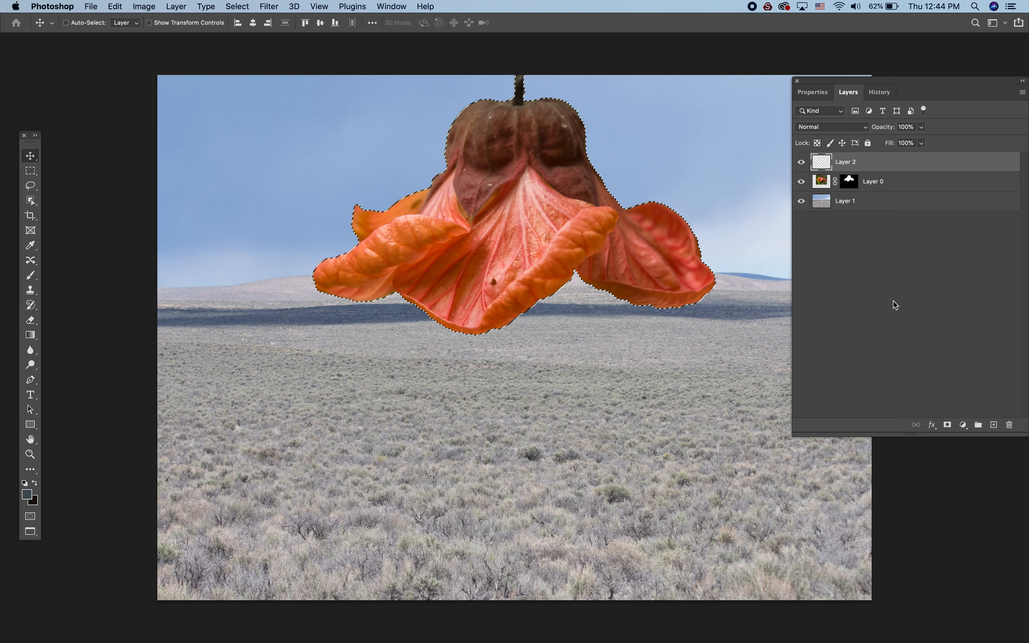
click(947, 424)
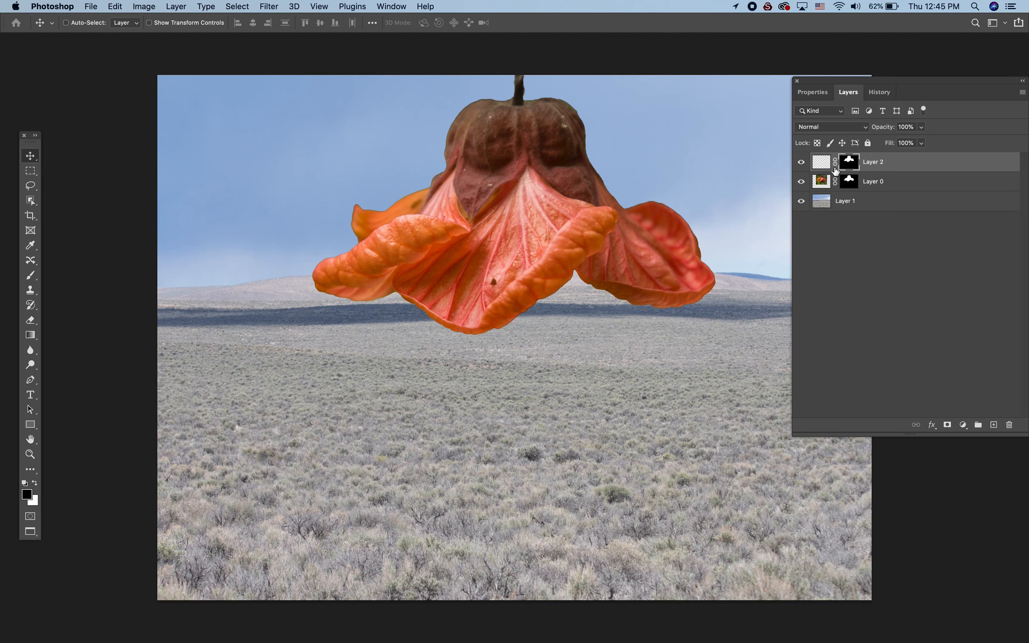
click(824, 164)
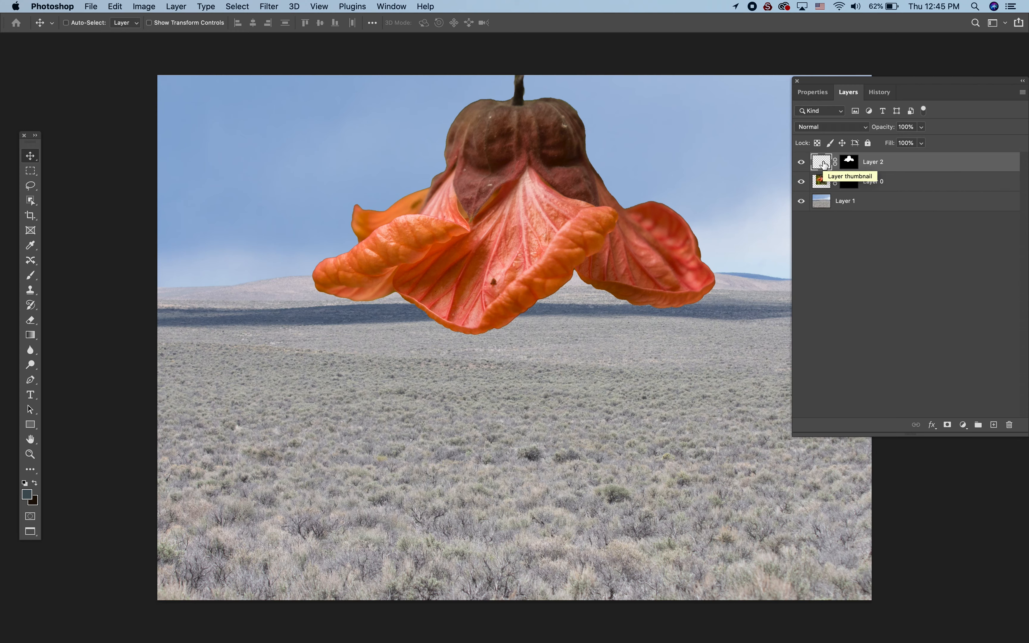
key(alt+BackSpace)
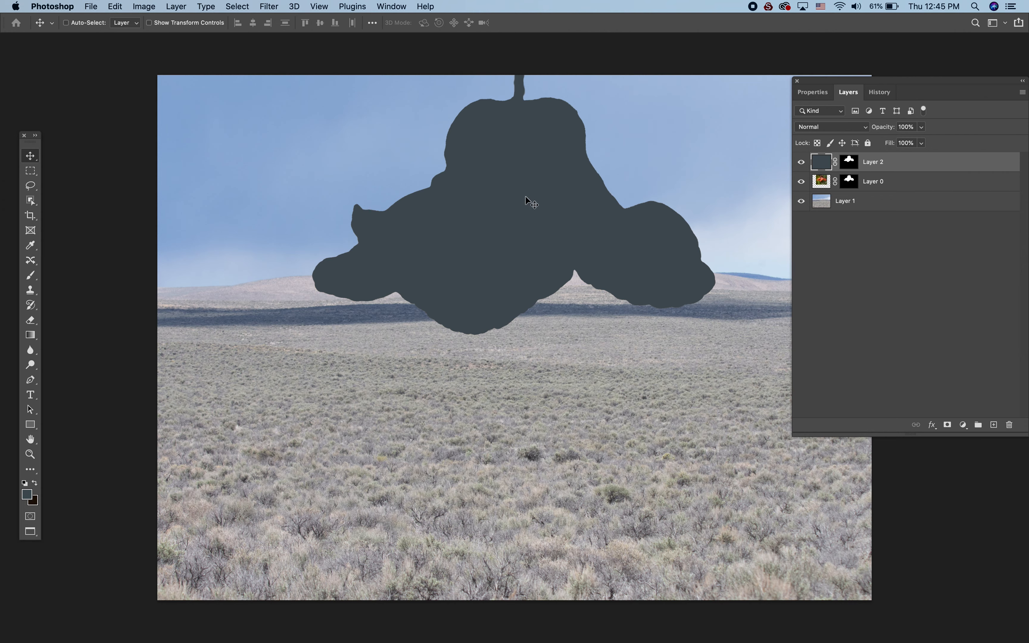
- Move the dark silhouette down onto the sagebrush and place its layer below the flower layer
drag(526, 197, 516, 408)
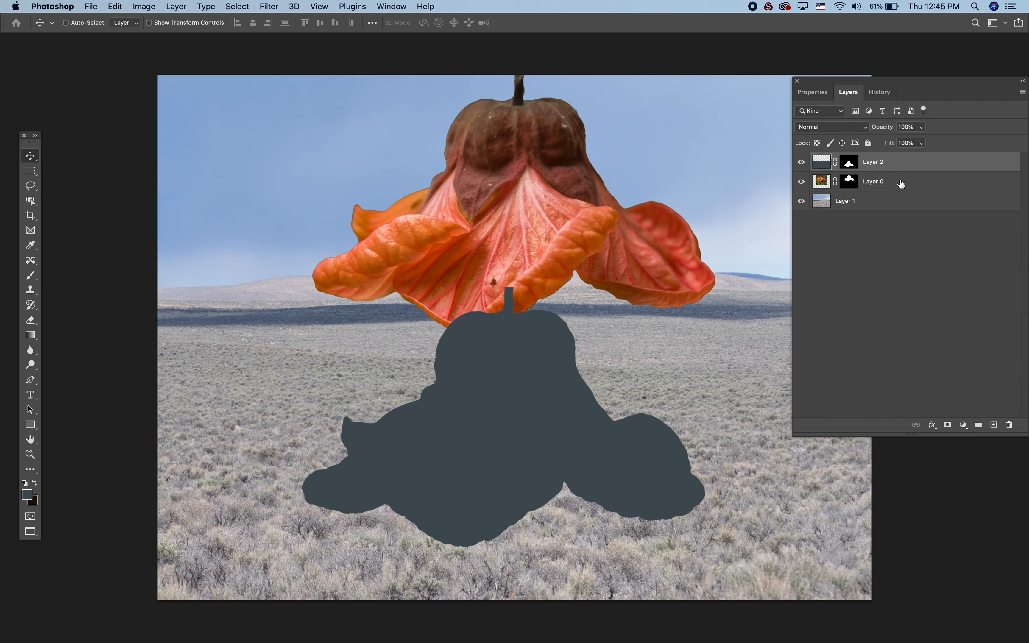
drag(897, 162, 896, 186)
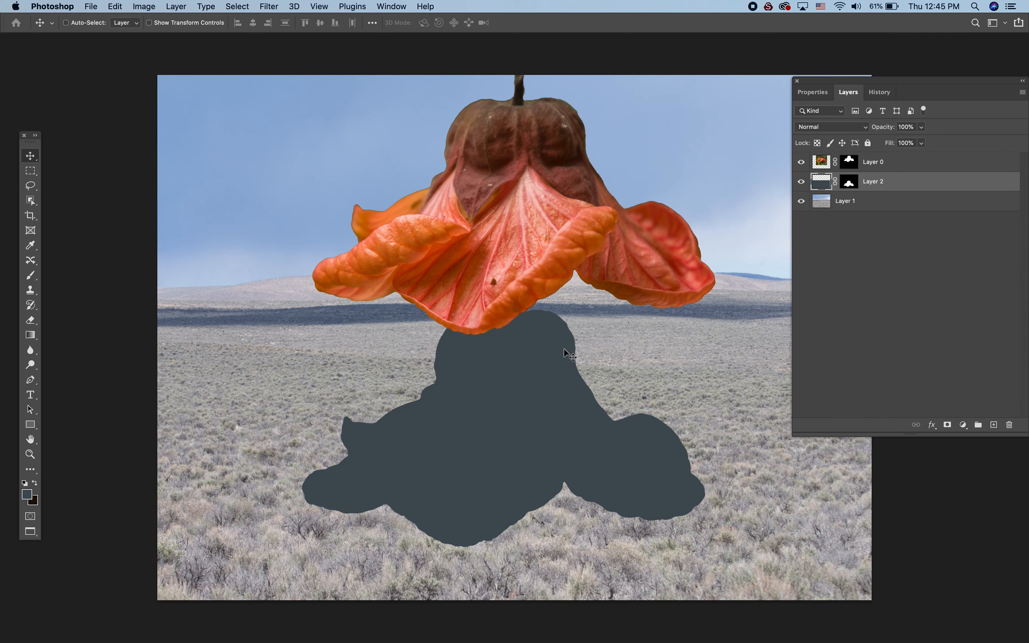
drag(506, 401, 506, 390)
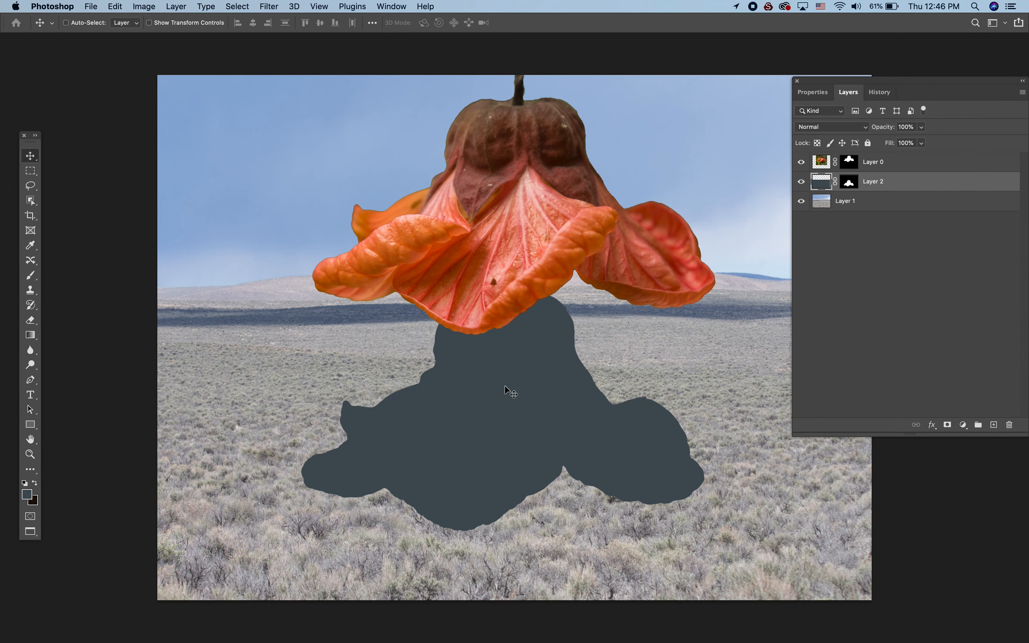
- Squash the silhouette vertically to about 63% height with Free Transform and position it on the ground beneath the flower
key(ctrl+t)
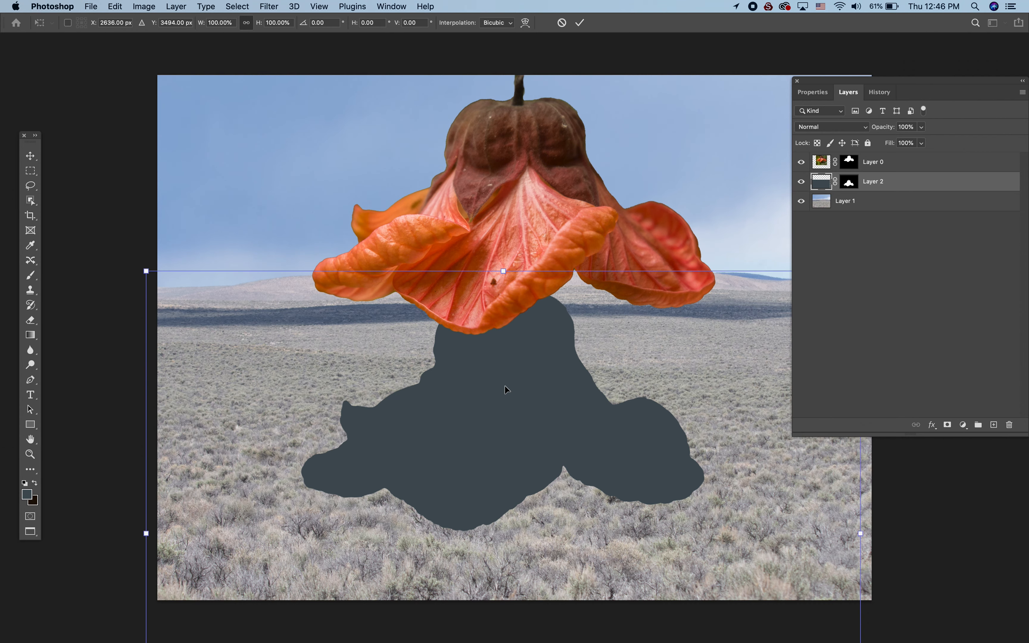
key(ctrl+minus)
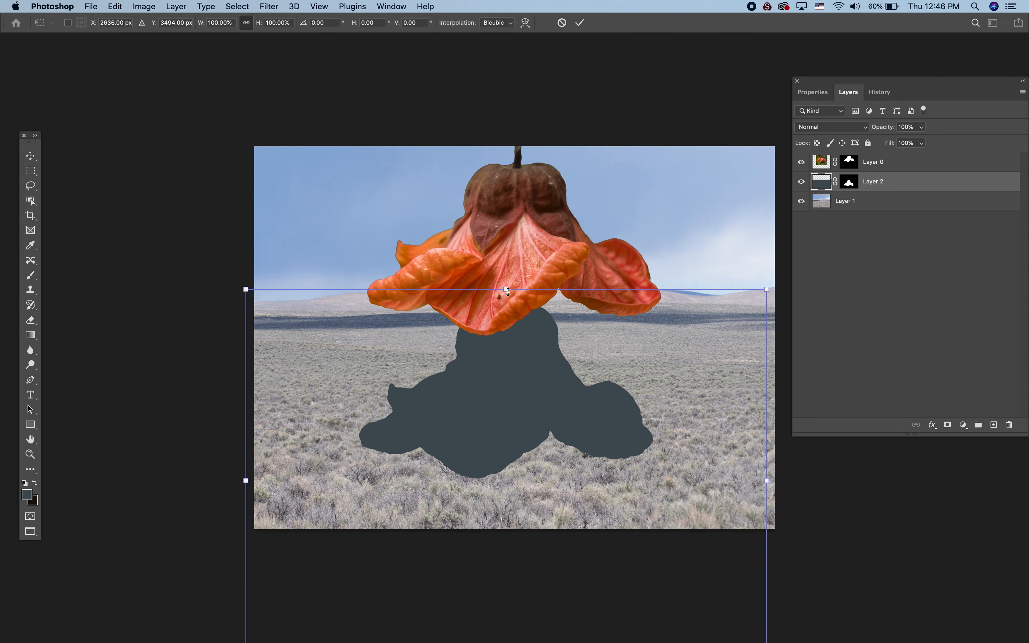
drag(507, 292, 506, 374)
drag(505, 453, 505, 409)
drag(506, 325, 506, 367)
drag(521, 440, 520, 414)
drag(505, 329, 505, 360)
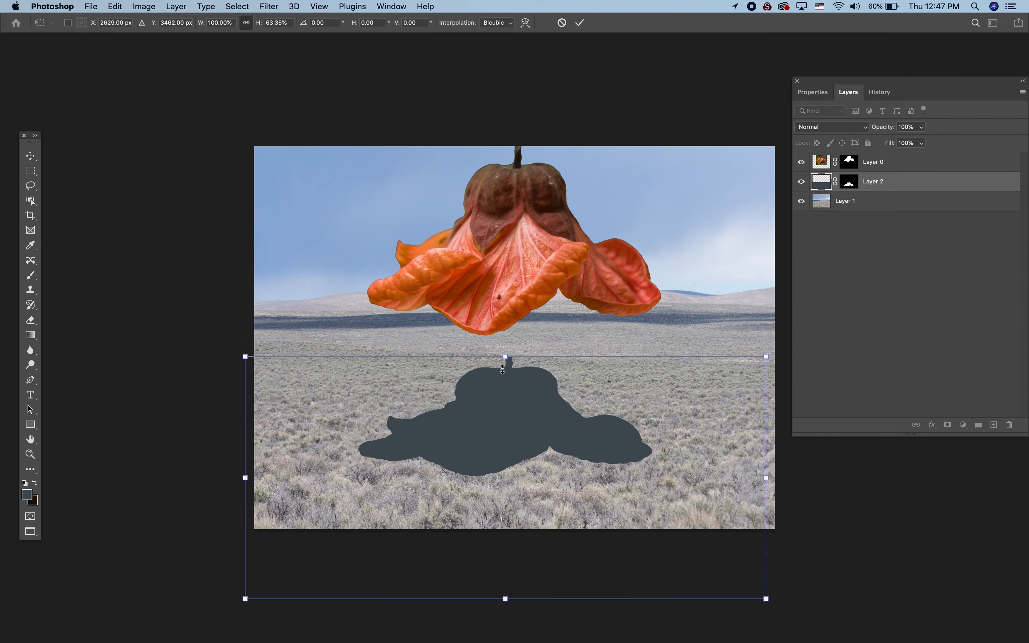
drag(488, 422, 491, 417)
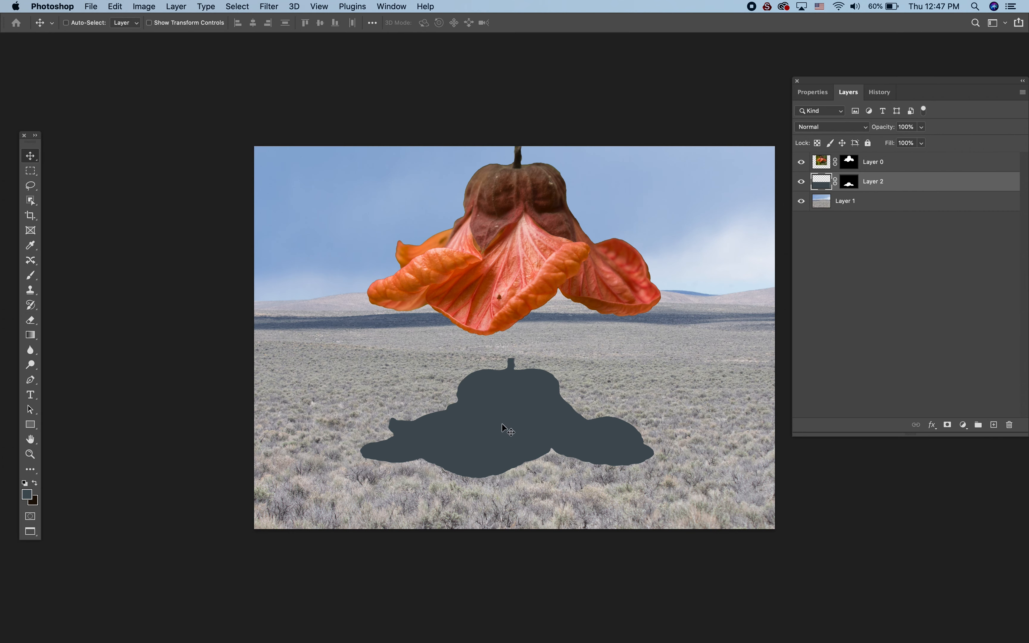
drag(504, 428, 504, 425)
- Stretch the silhouette's left side outward with Free Transform to about 104% width
key(super+t)
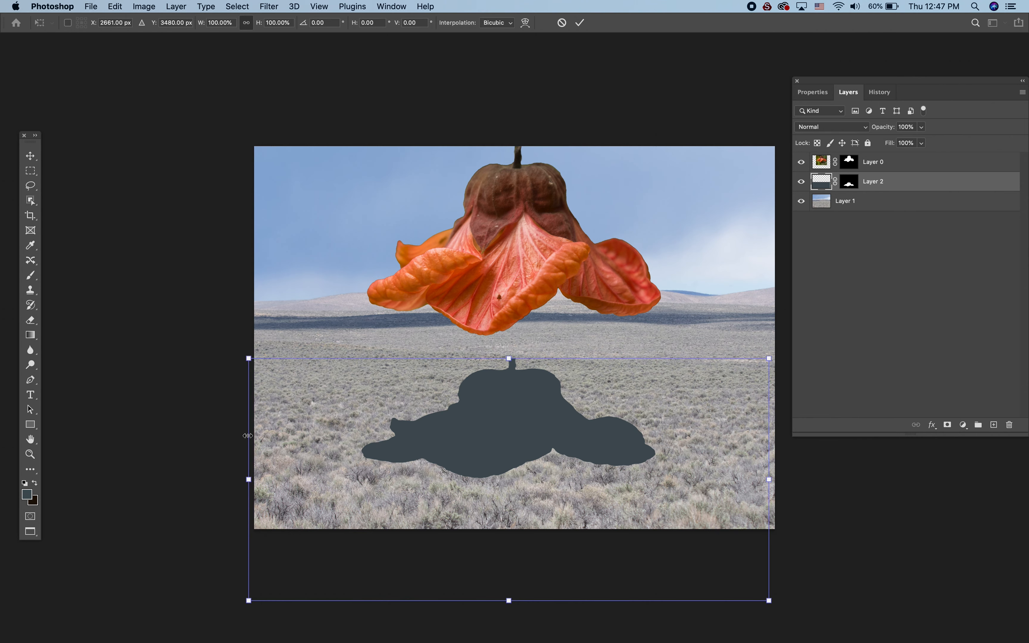
drag(249, 479, 225, 475)
drag(769, 478, 813, 479)
drag(515, 415, 496, 414)
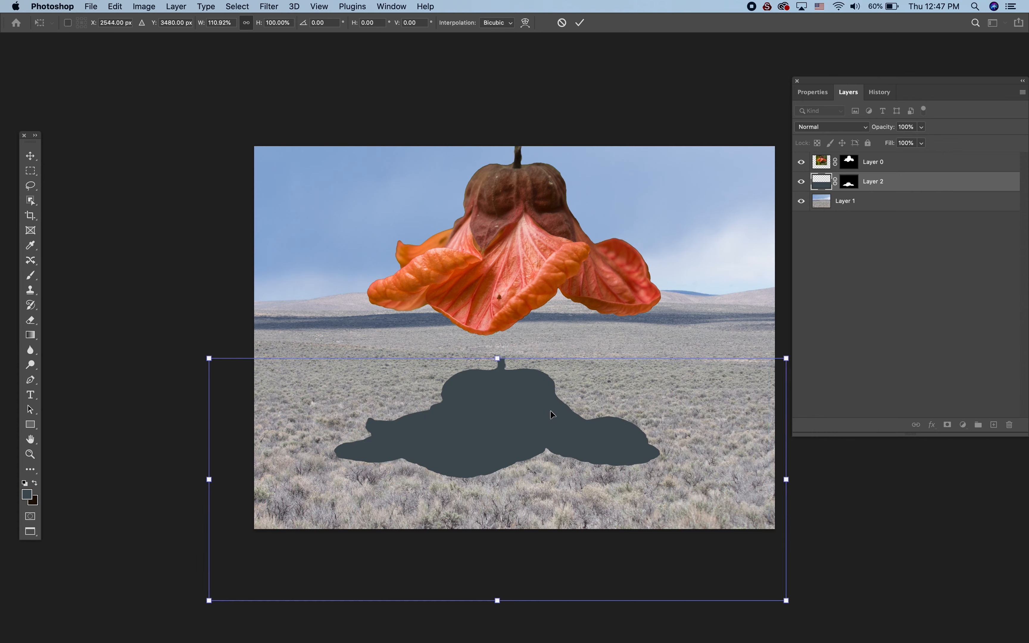
key(super+z)
key(super+z)
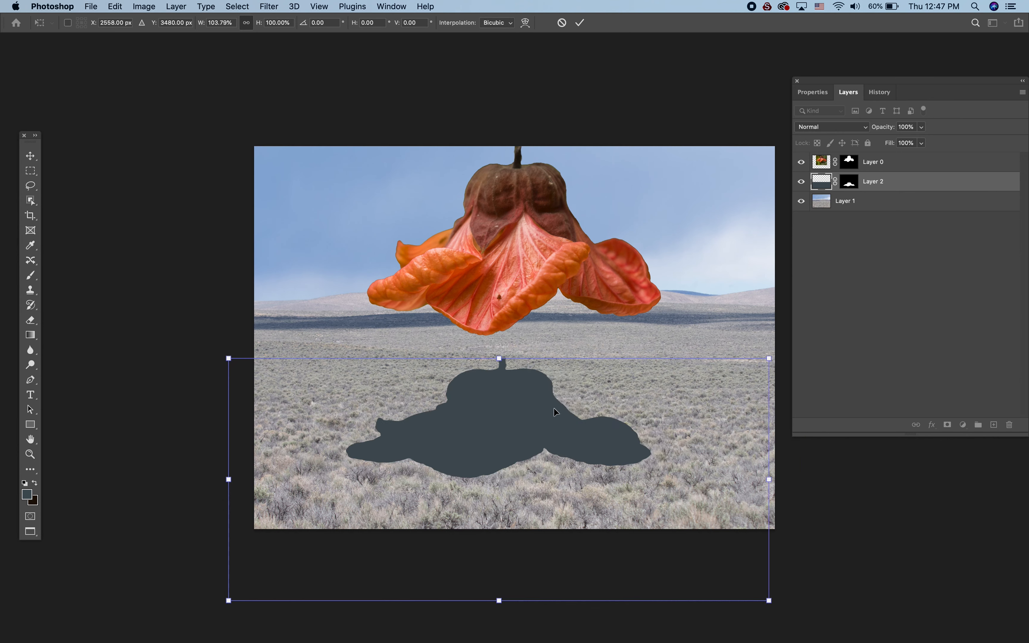
- Widen the silhouette to about 115% width and recentre it beneath the flower
drag(514, 394, 518, 393)
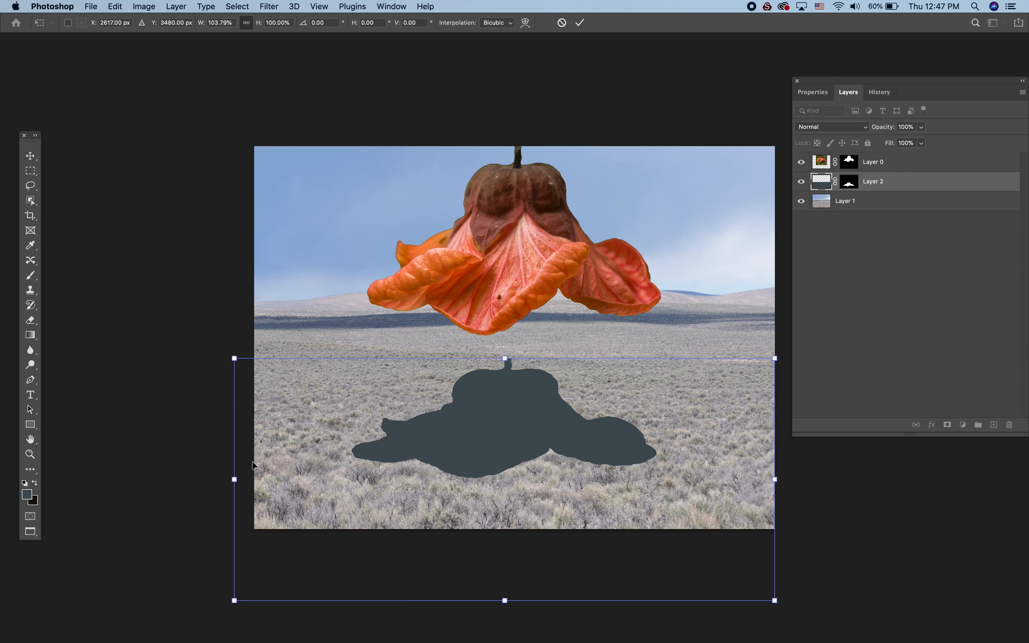
drag(234, 464, 184, 462)
drag(453, 431, 473, 433)
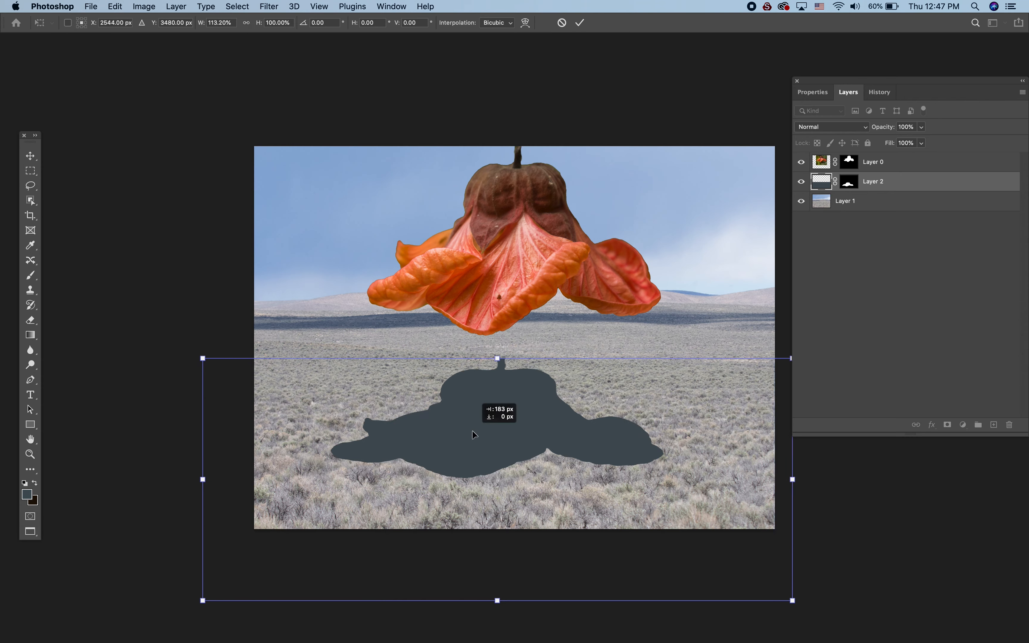
drag(203, 479, 195, 479)
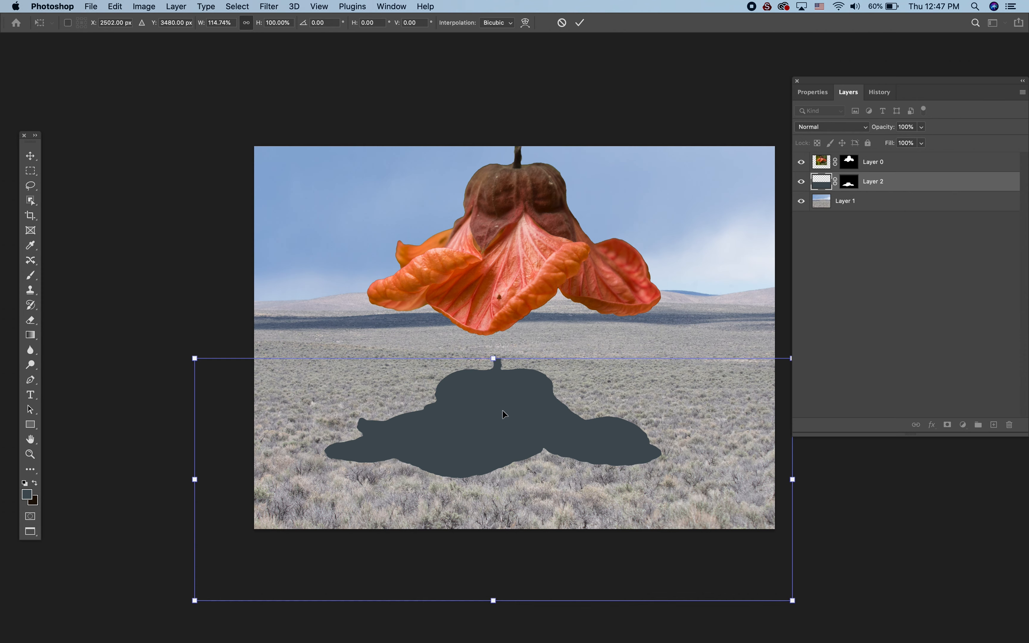
drag(503, 410, 513, 410)
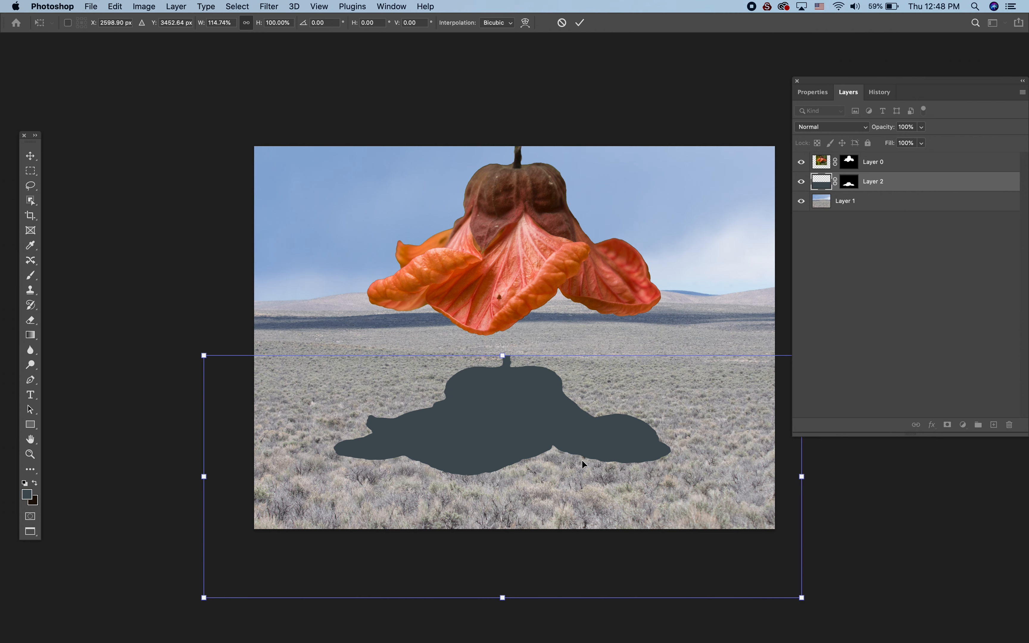
- Warp the silhouette, bowing its upper edge downward, its lower edge upward and its left edge outward
right_click(658, 372)
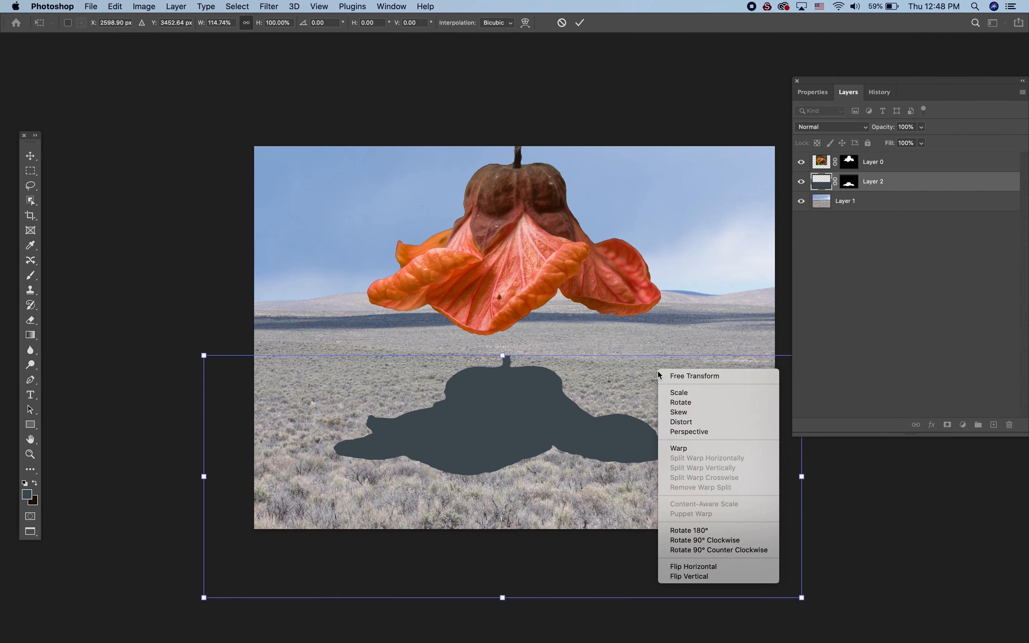
click(690, 449)
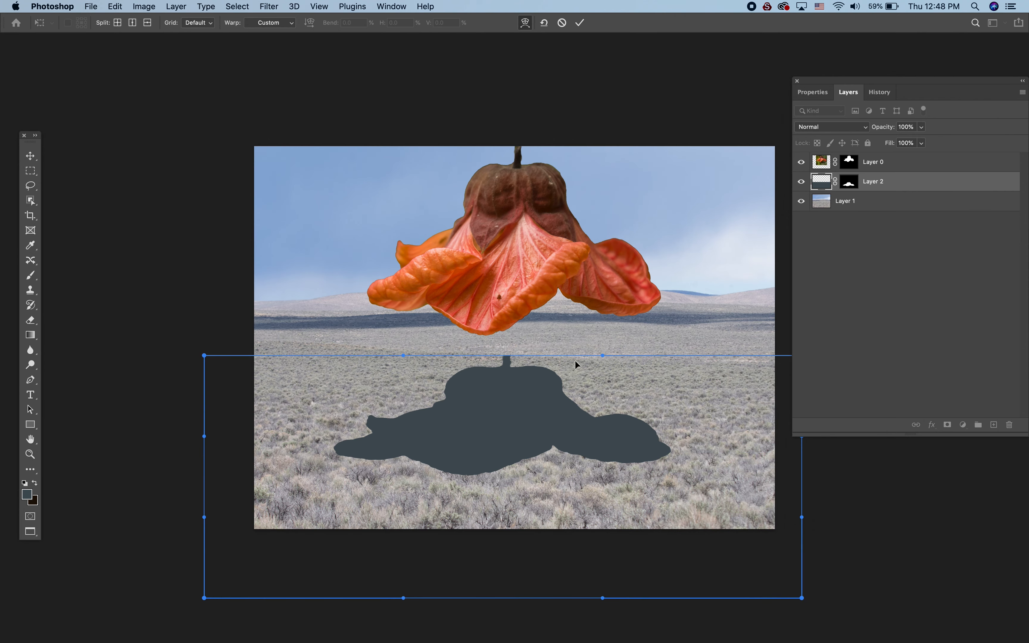
drag(600, 355, 601, 371)
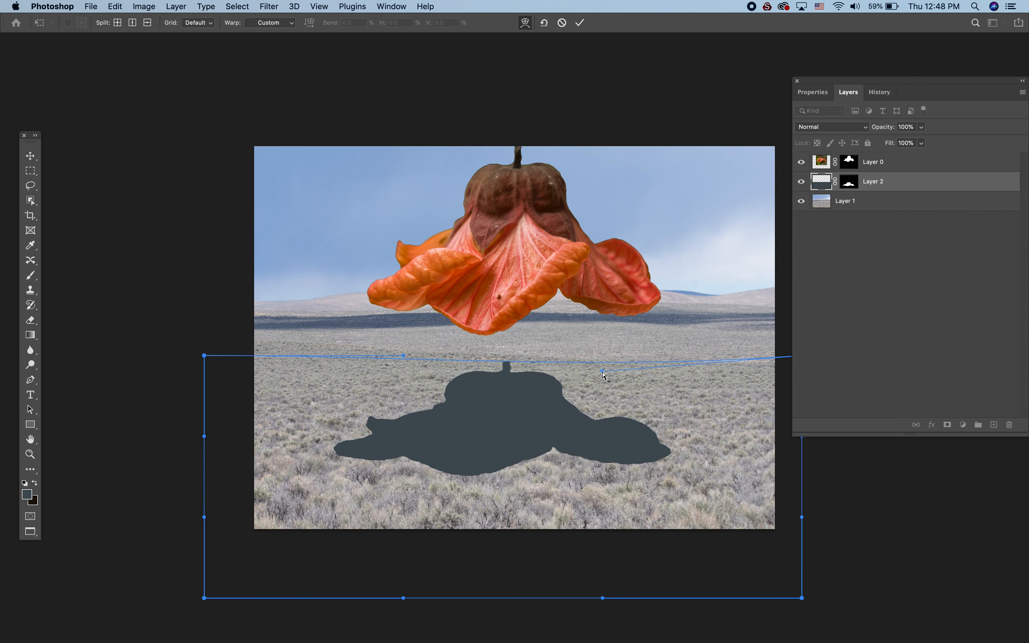
drag(404, 356, 397, 375)
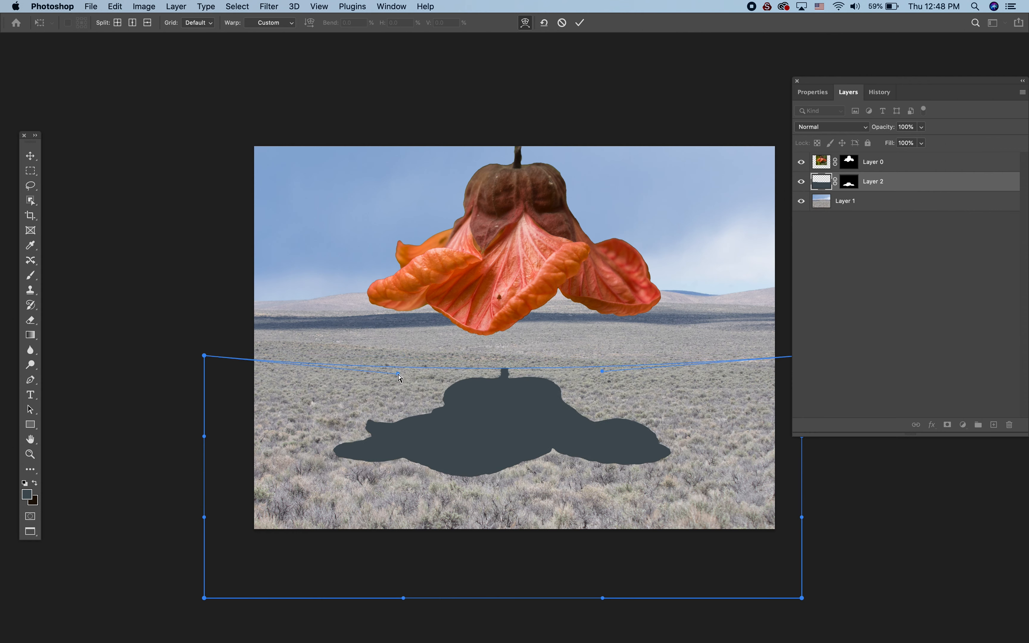
drag(204, 437, 177, 434)
drag(604, 598, 609, 577)
drag(404, 598, 390, 574)
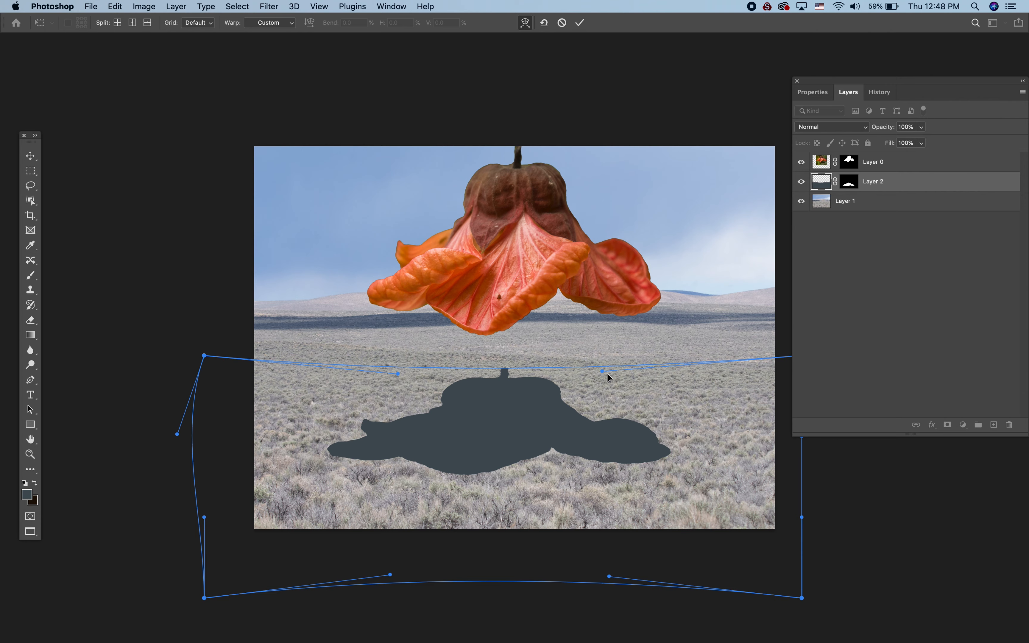
drag(608, 373, 609, 384)
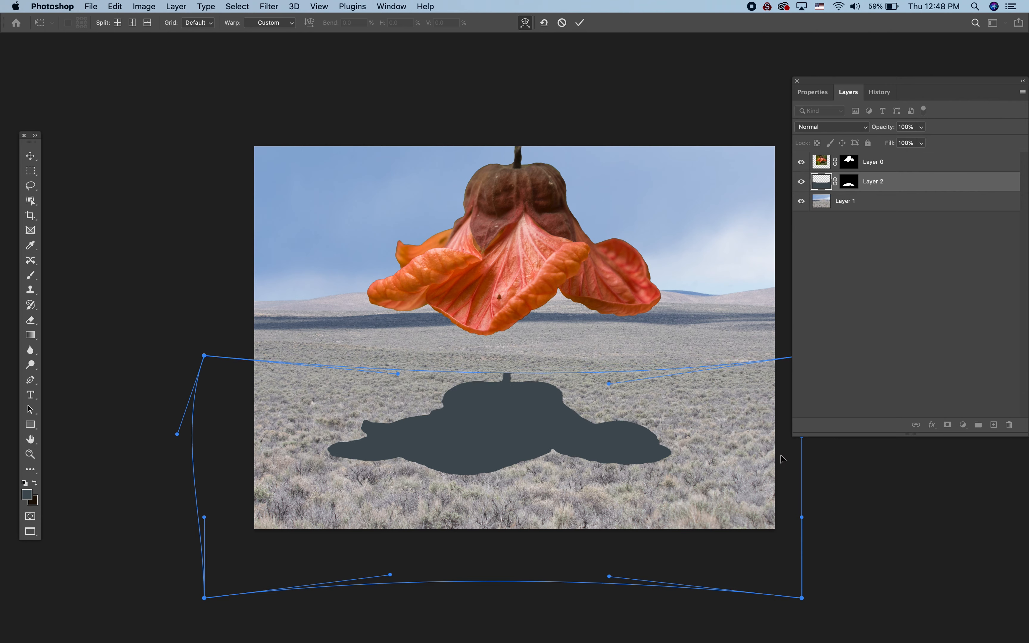
- Bulge both sides of the silhouette's warp further outward, raise its lower right corner, and apply the warp
drag(802, 527, 822, 468)
drag(795, 592, 786, 580)
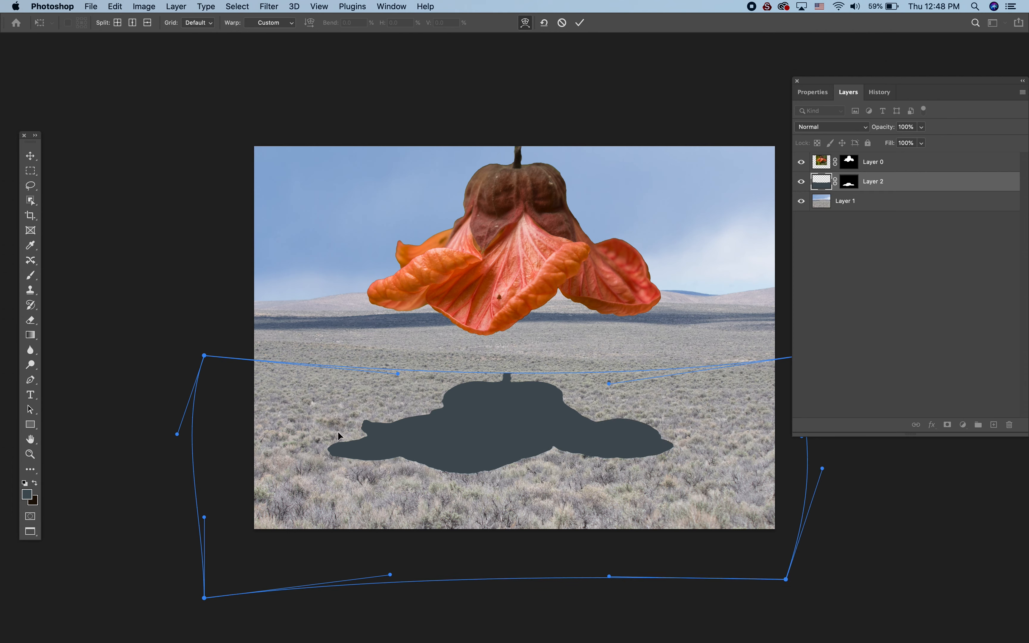
drag(169, 435, 101, 415)
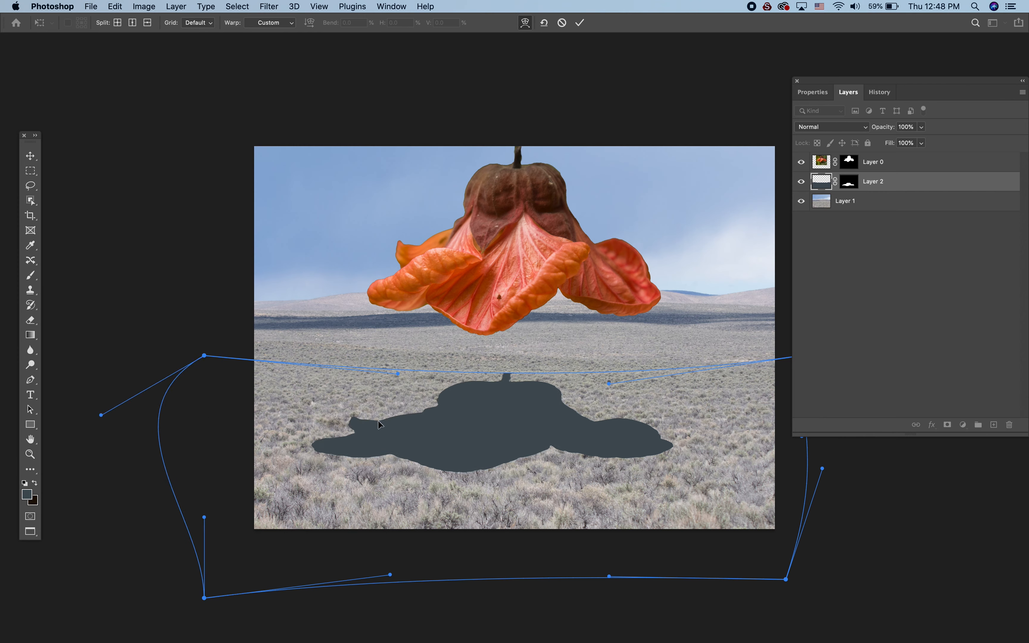
drag(611, 385, 613, 388)
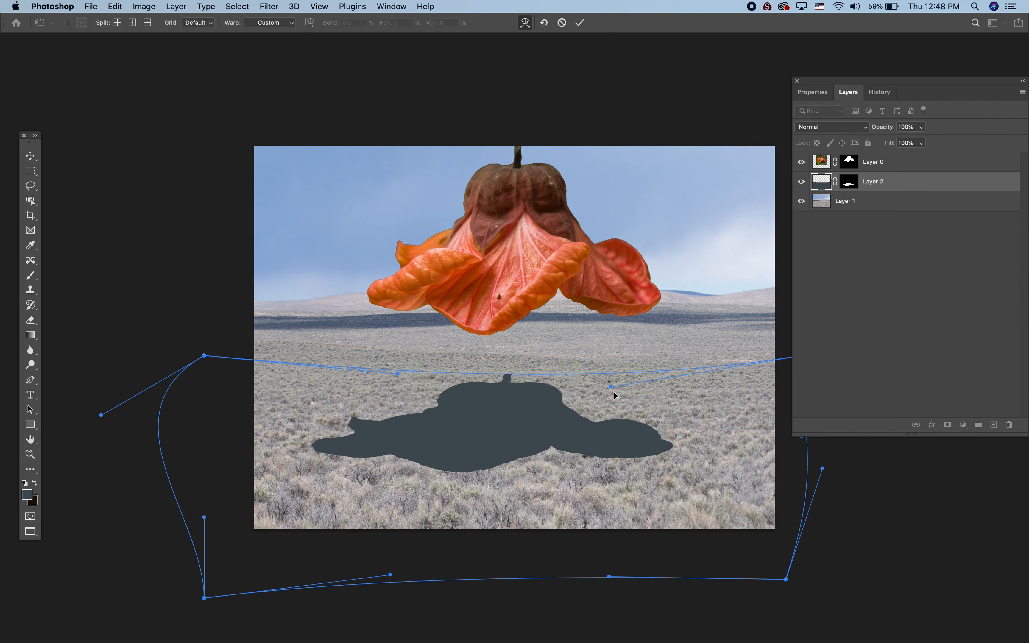
drag(204, 518, 204, 492)
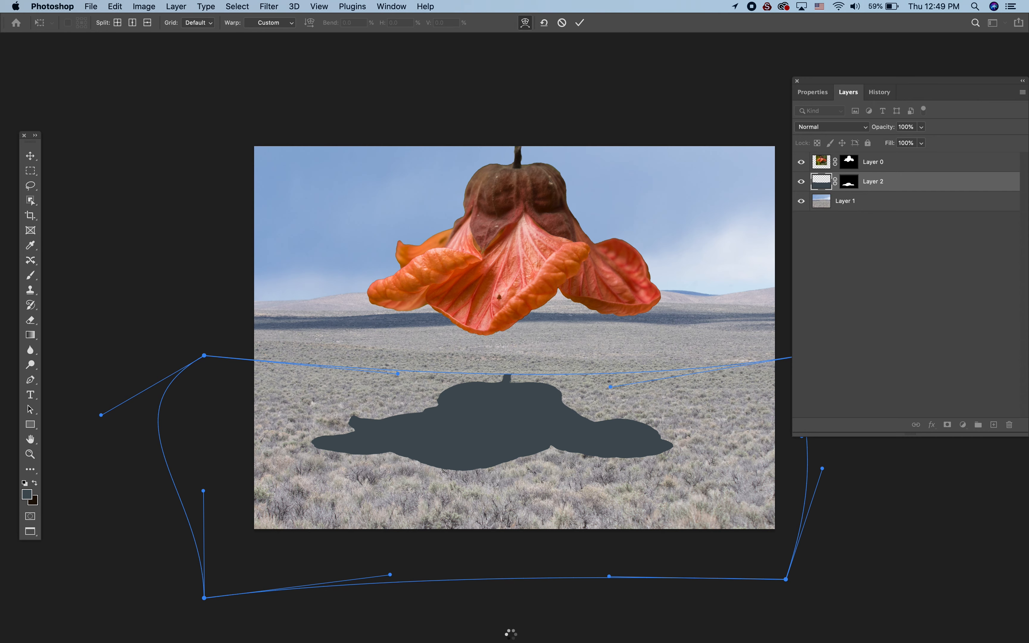
key(Return)
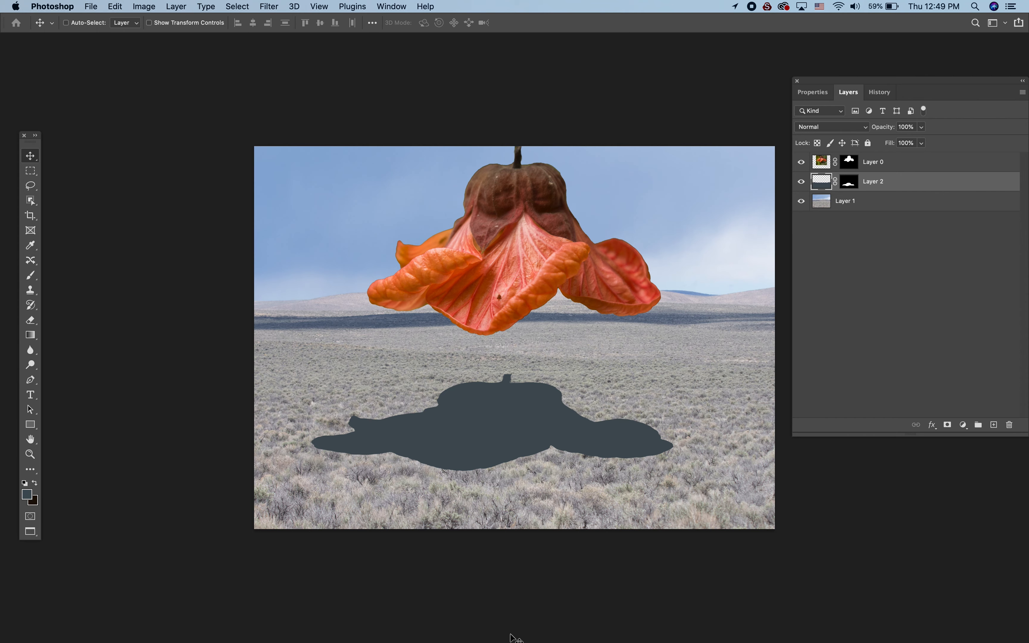
- Feather the shadow layer's mask by about 28.4 px in Select and Mask
click(849, 182)
click(817, 93)
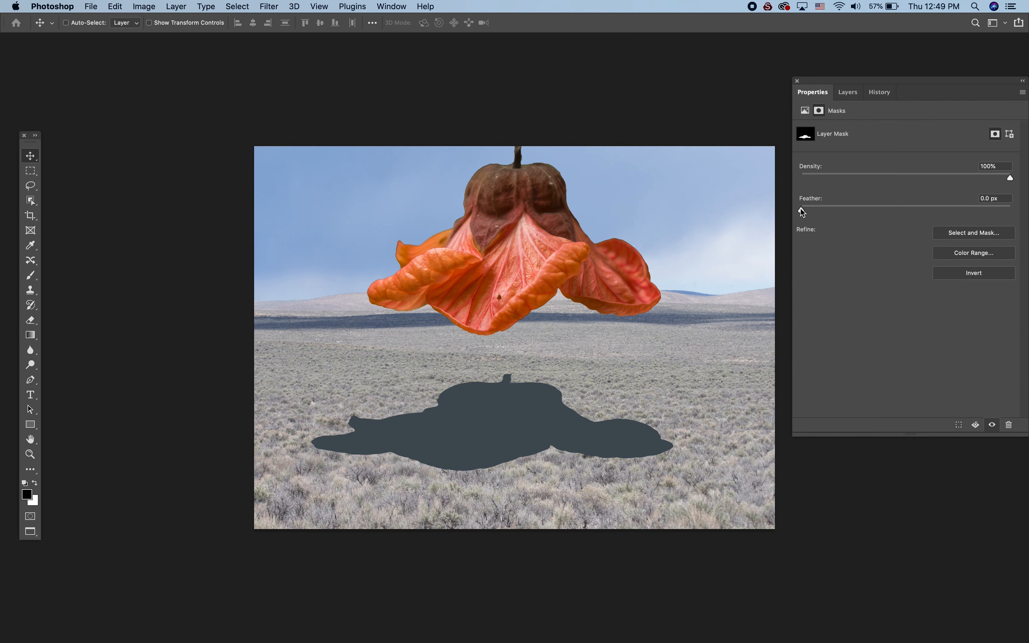
click(845, 93)
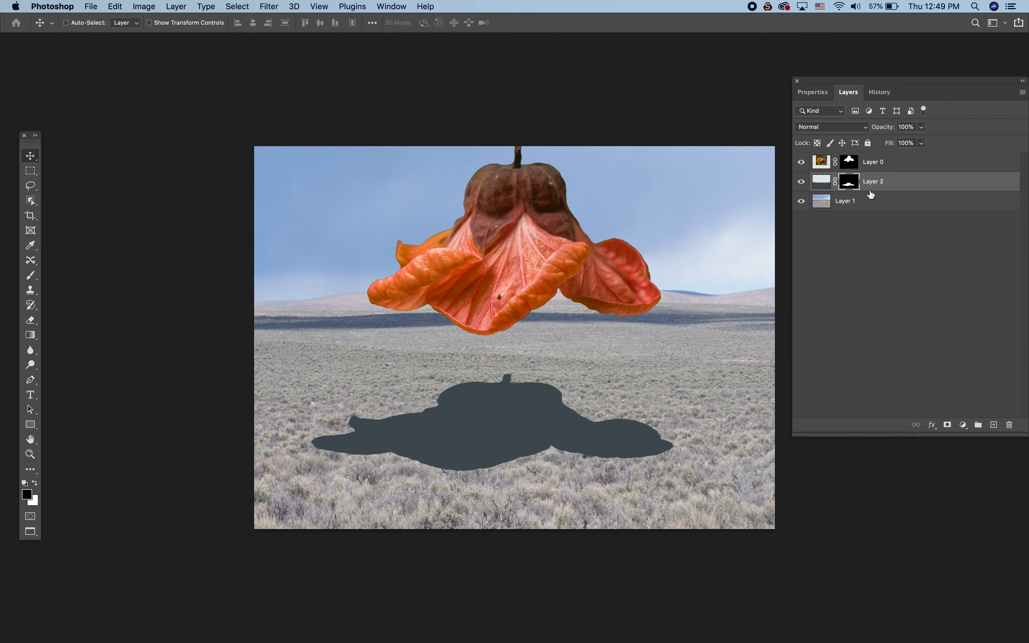
double_click(850, 182)
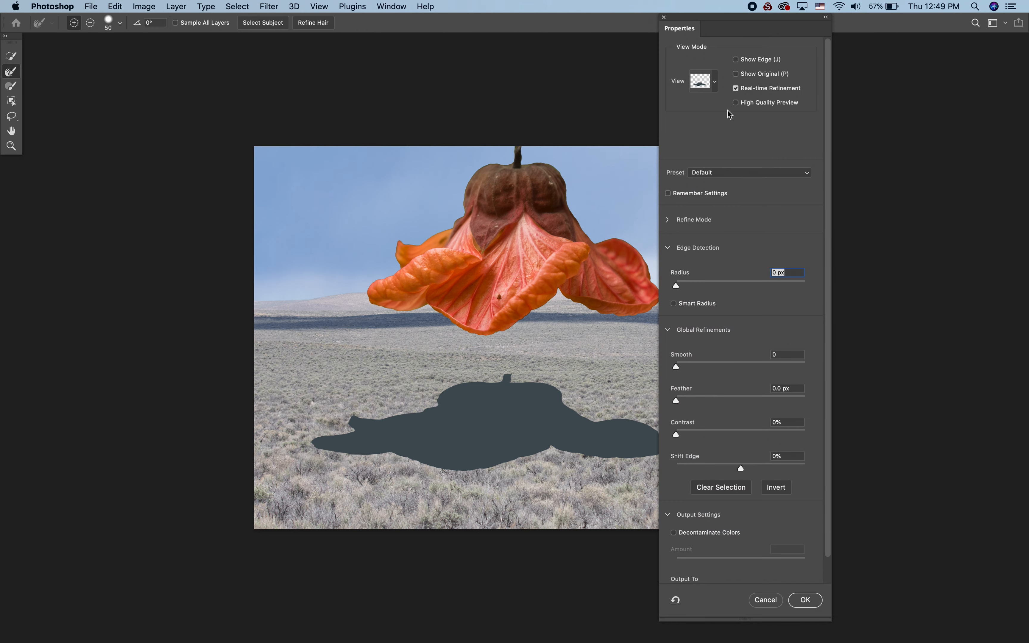
click(680, 401)
drag(723, 28, 855, 9)
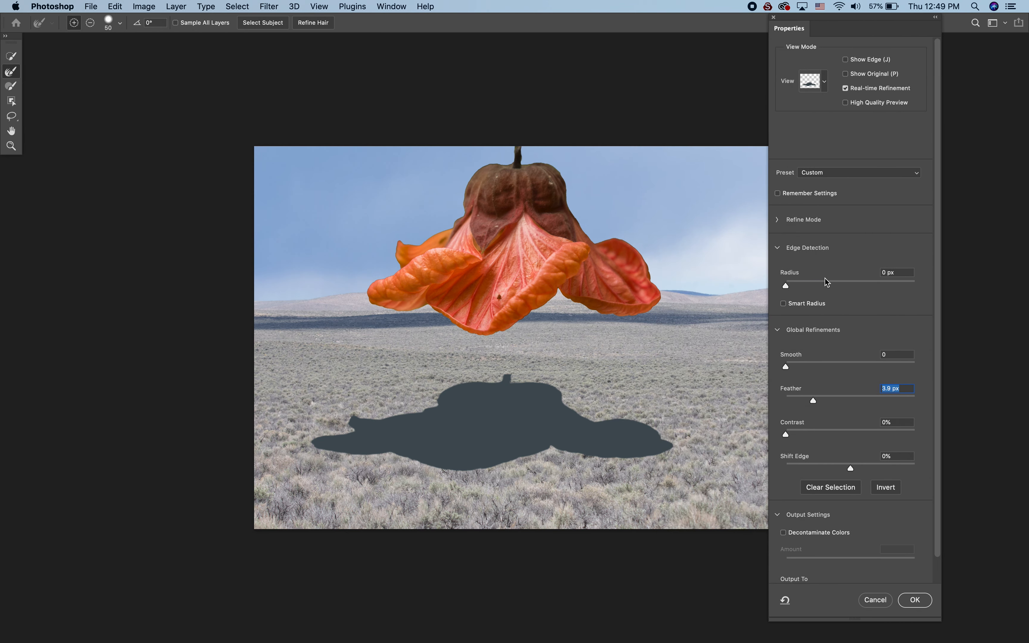
drag(814, 403, 833, 401)
drag(831, 401, 852, 402)
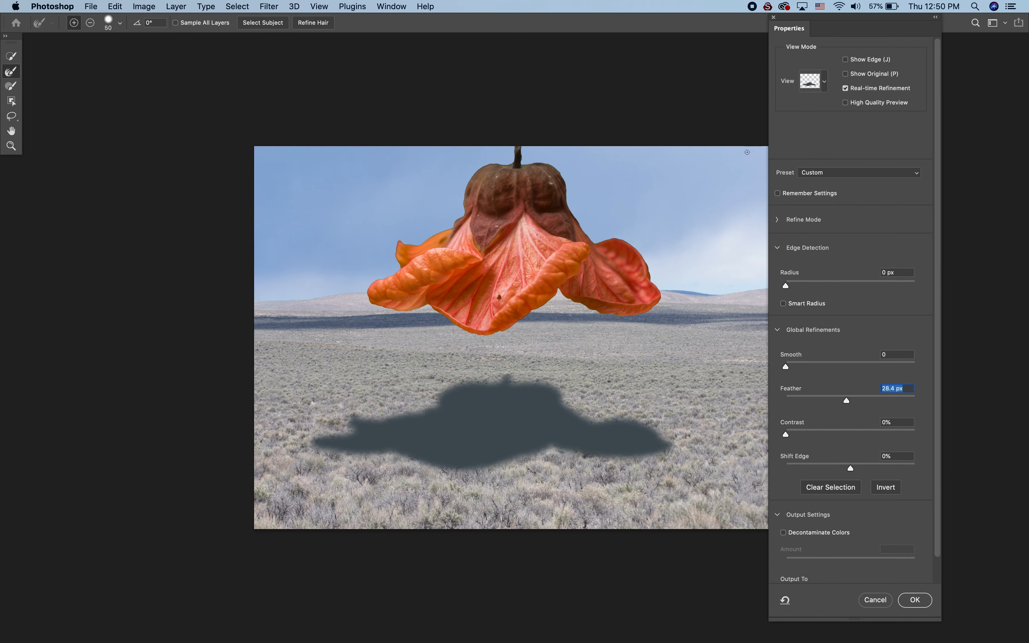
- Preview the mask in Black & White, brush out the stem bump on its upper edge in subtract mode, and apply the refinement
click(824, 81)
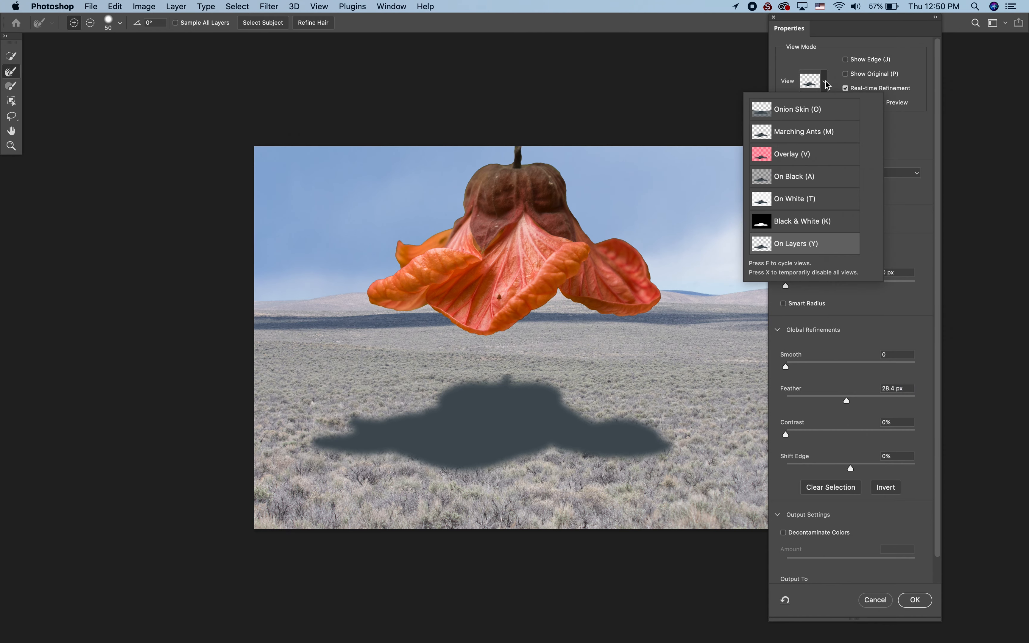
click(820, 221)
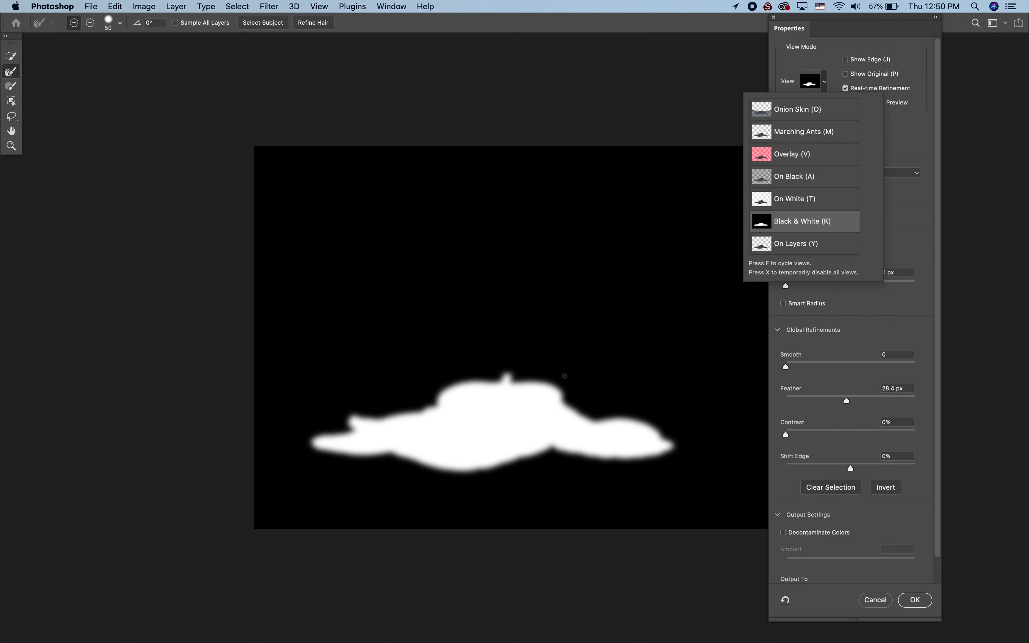
click(505, 376)
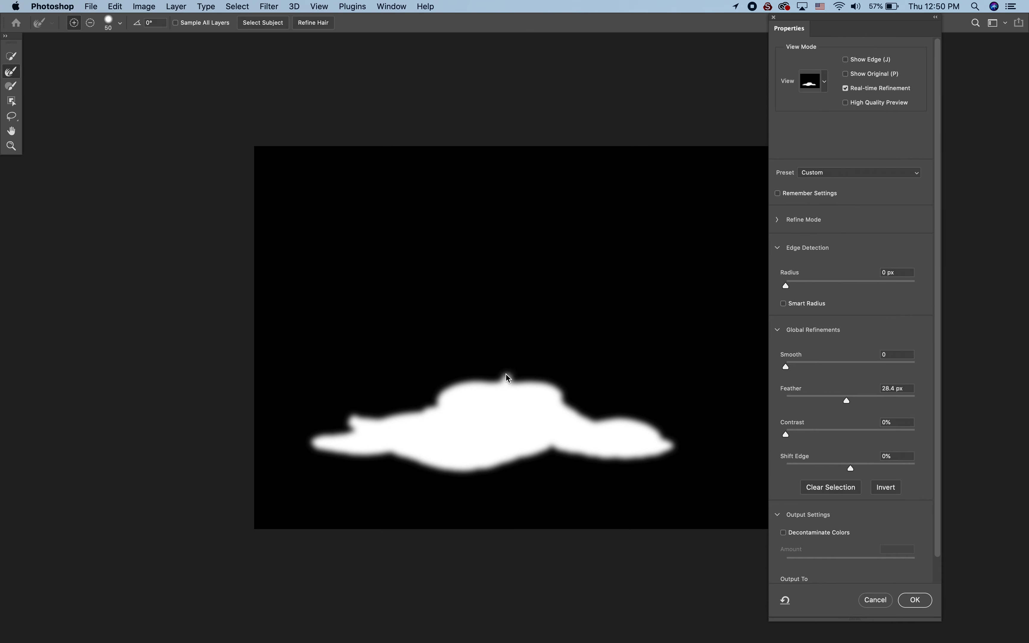
click(11, 86)
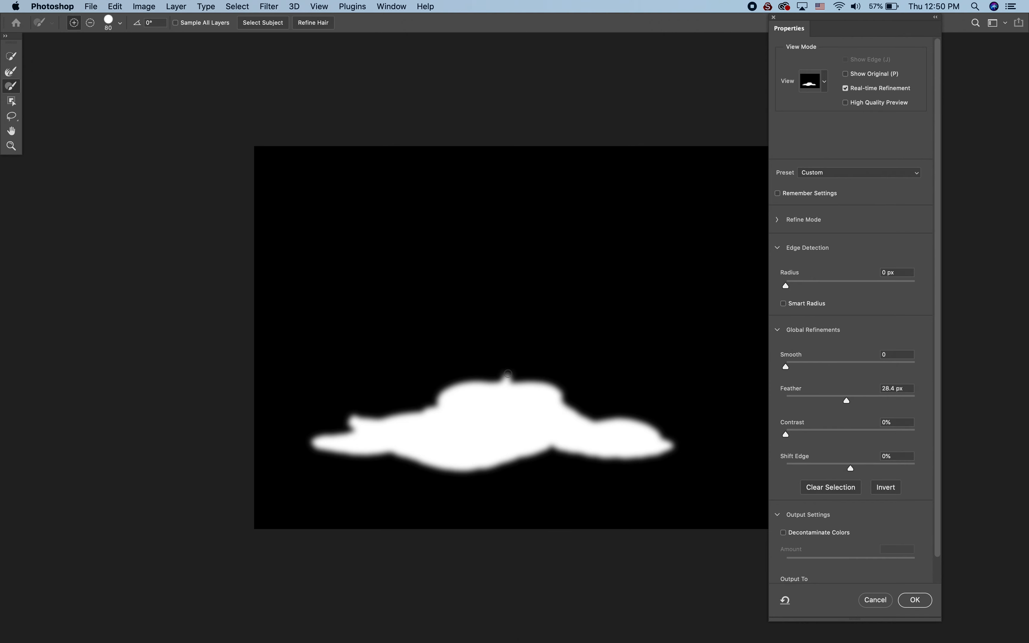
mouse_move(509, 373)
mouse_down()
mouse_move(487, 369)
mouse_move(501, 366)
mouse_up()
key(alt)
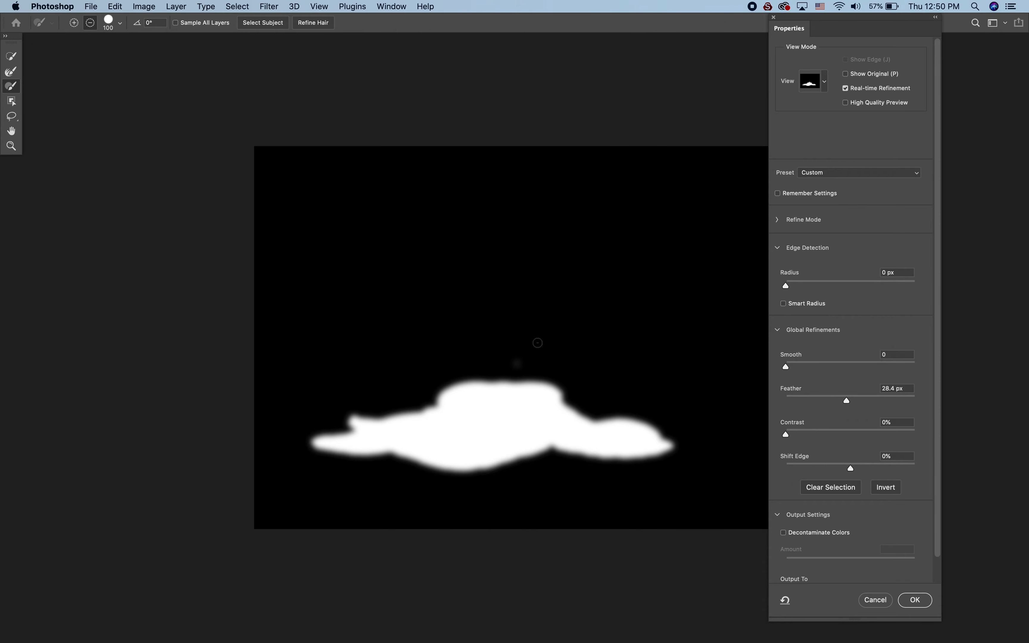
click(924, 605)
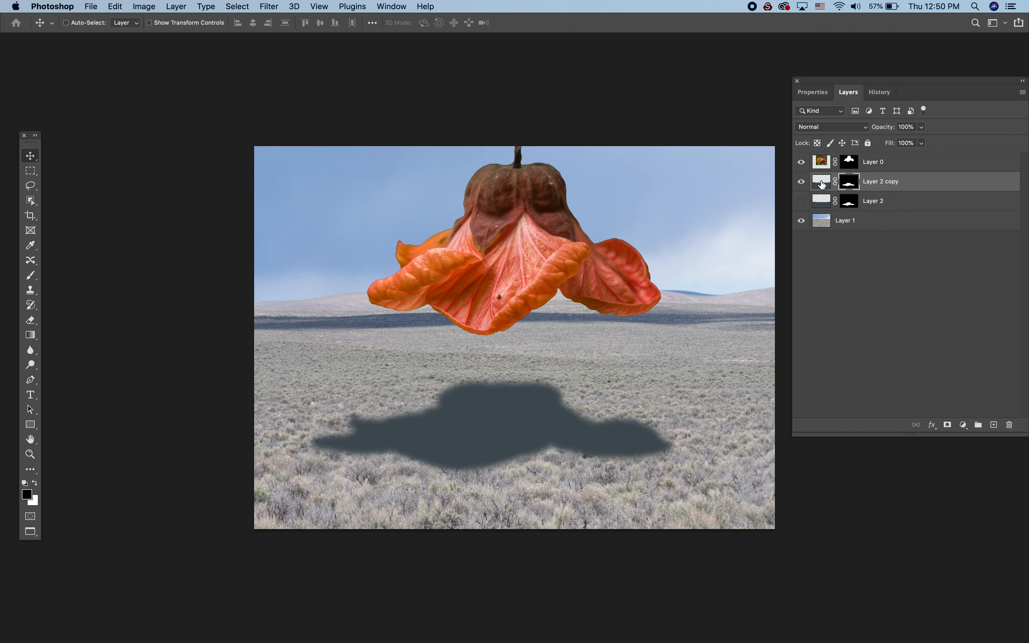
- Set the Layer 2 copy shadow to the Multiply blend mode at 77% opacity
click(822, 185)
click(841, 128)
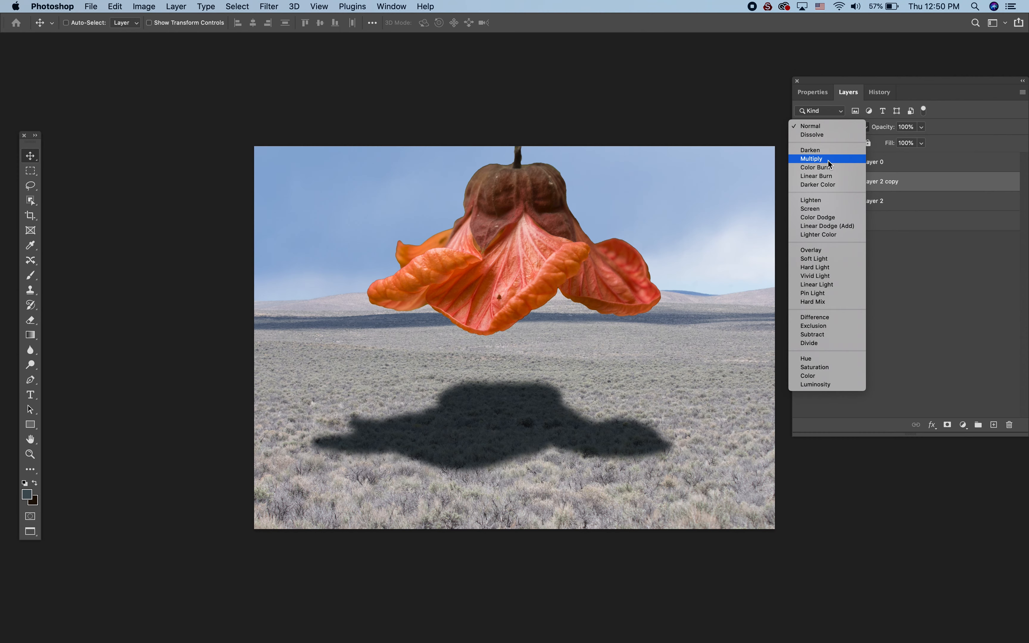
click(828, 161)
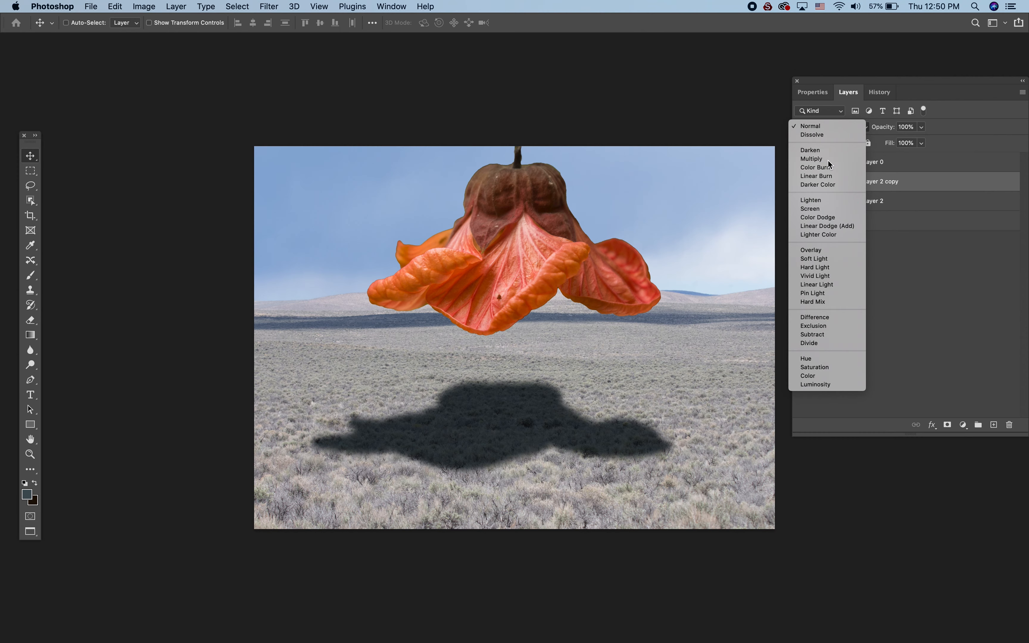
click(922, 127)
drag(922, 141, 911, 144)
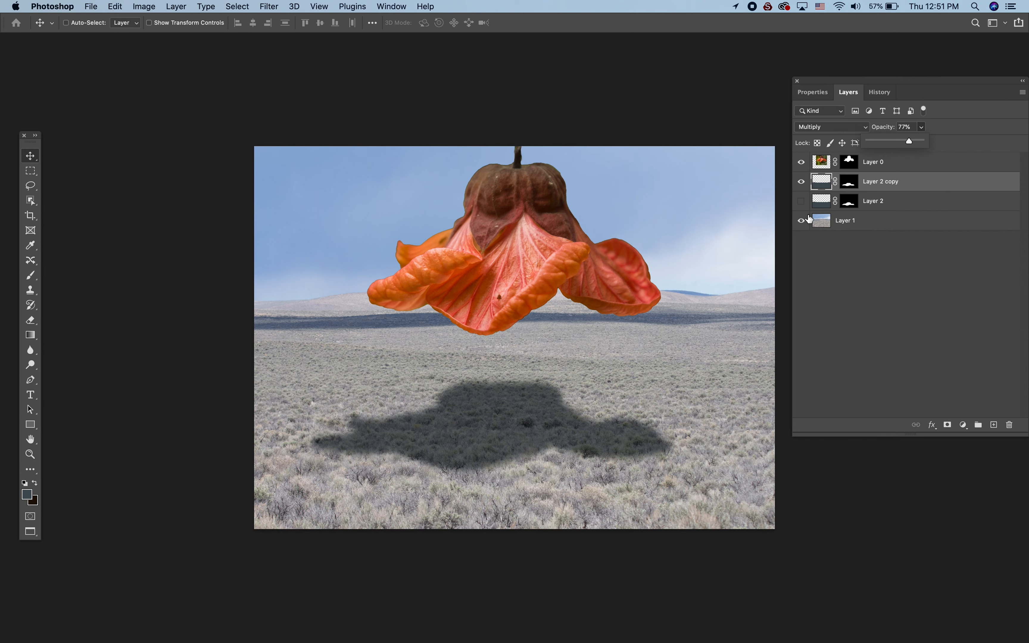
click(826, 183)
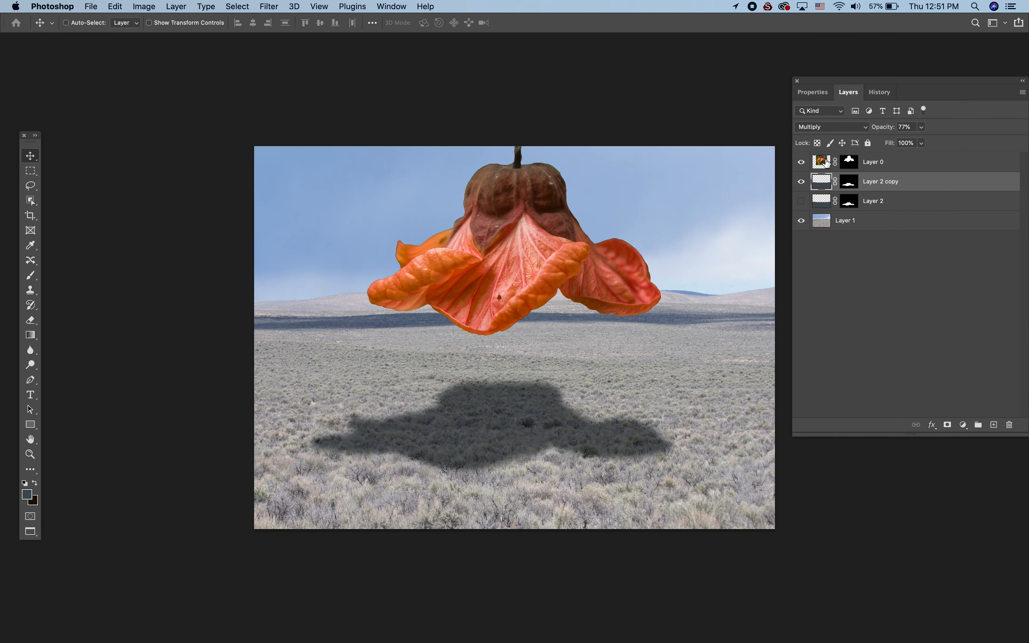
- Fill the whole Layer 2 copy with blue-grey #5a5d70 sampled from the distant dark band in the landscape, and clear the selection
super+click(827, 162)
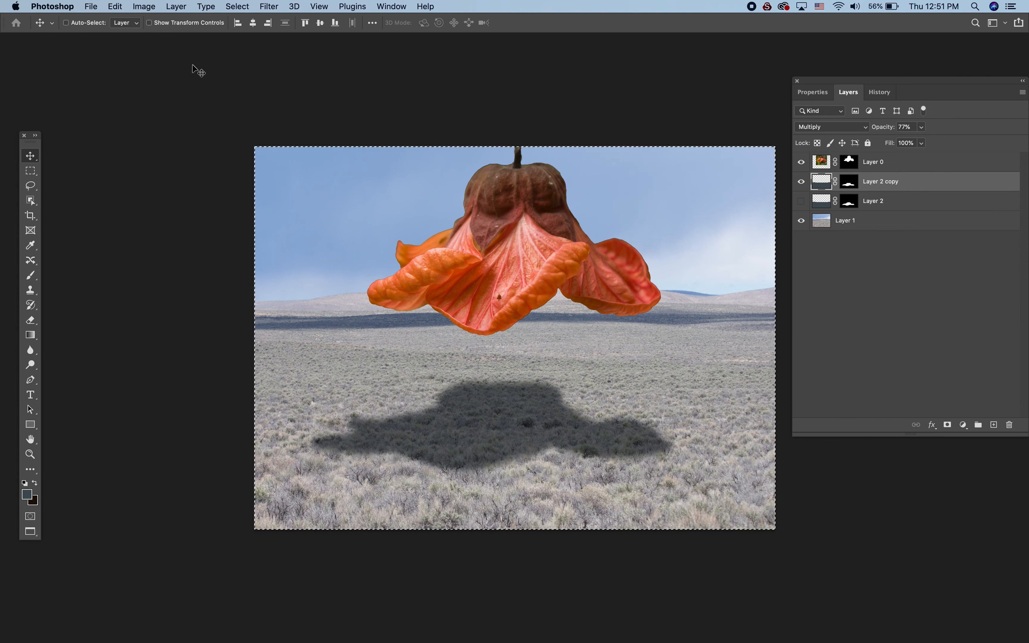
click(115, 7)
click(148, 193)
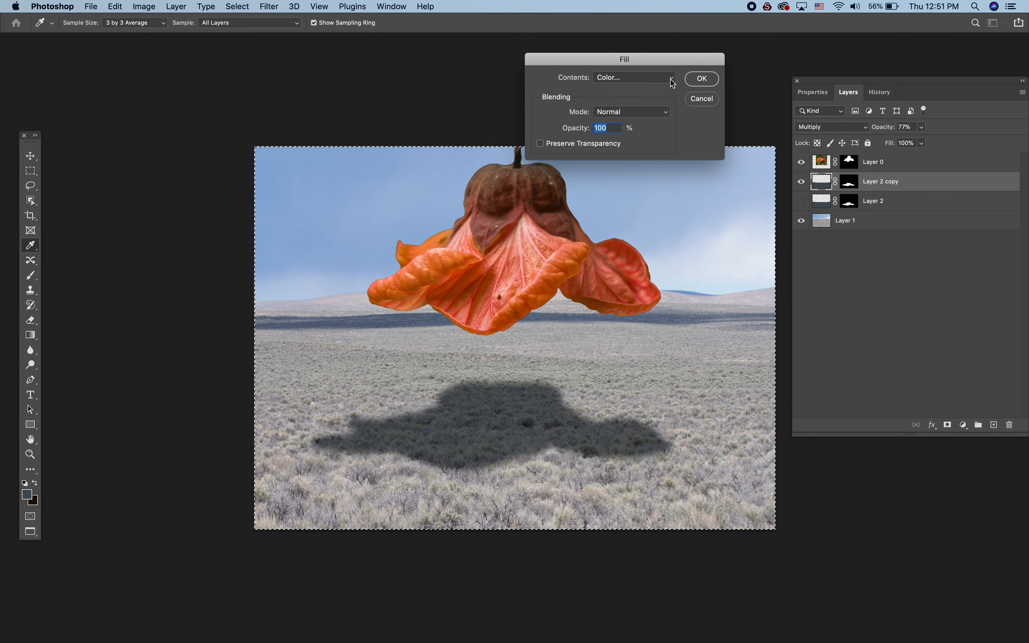
click(668, 79)
click(628, 79)
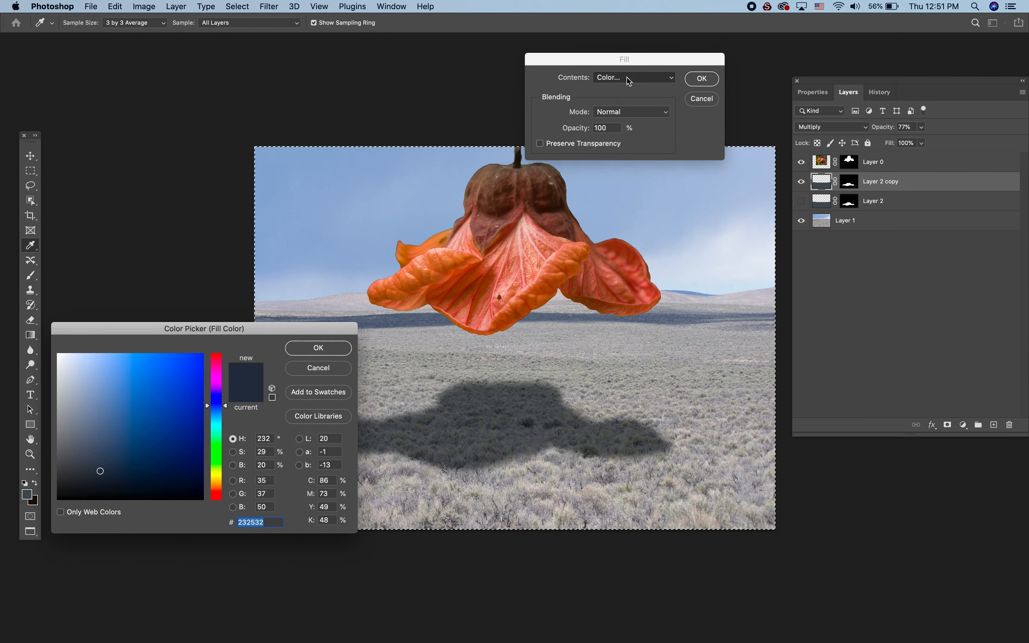
click(384, 322)
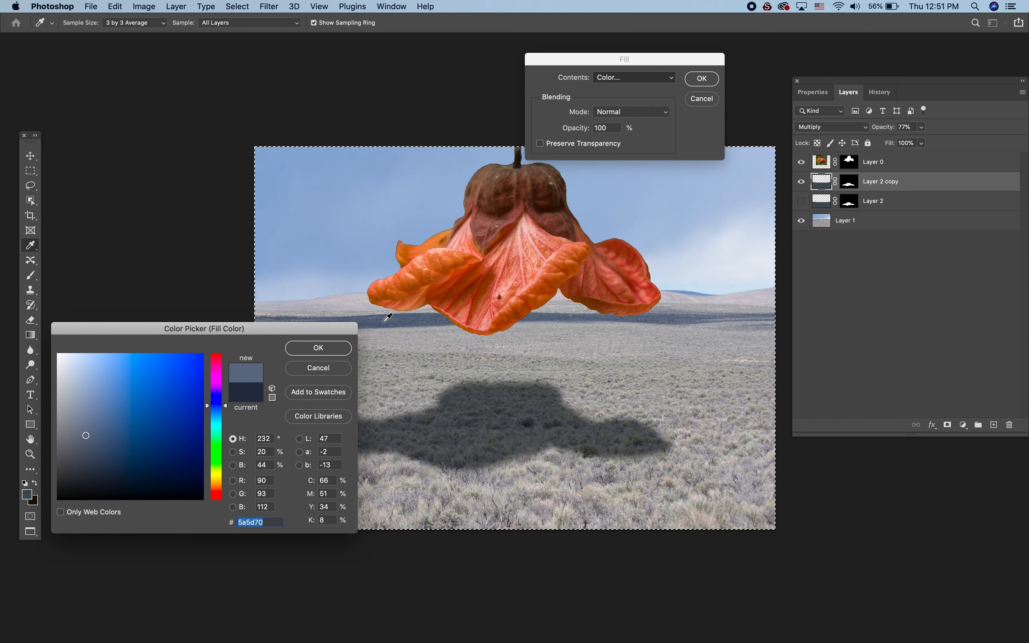
click(317, 348)
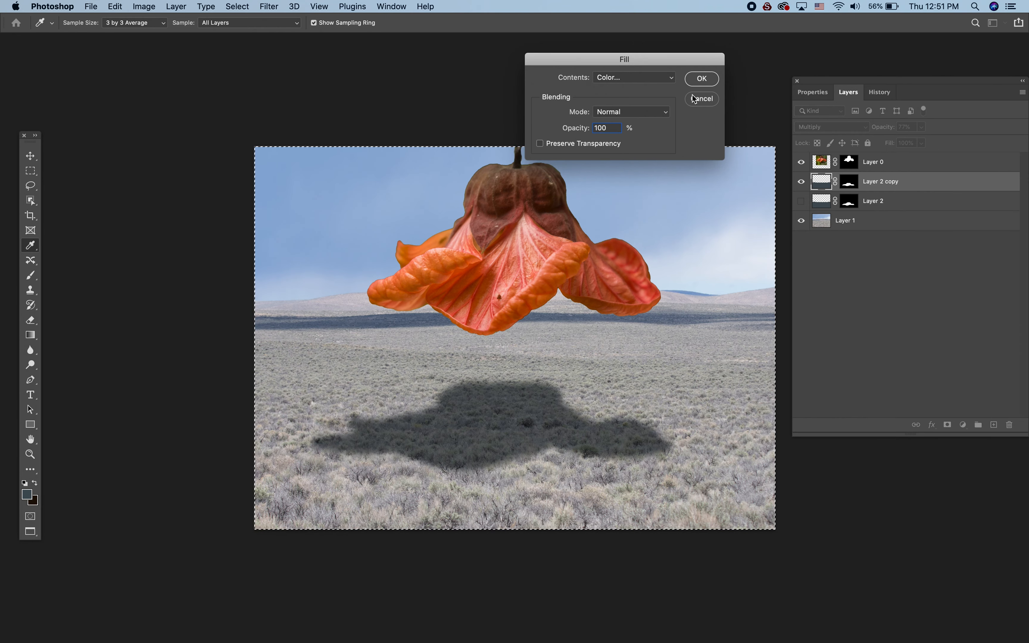
click(701, 79)
key(v)
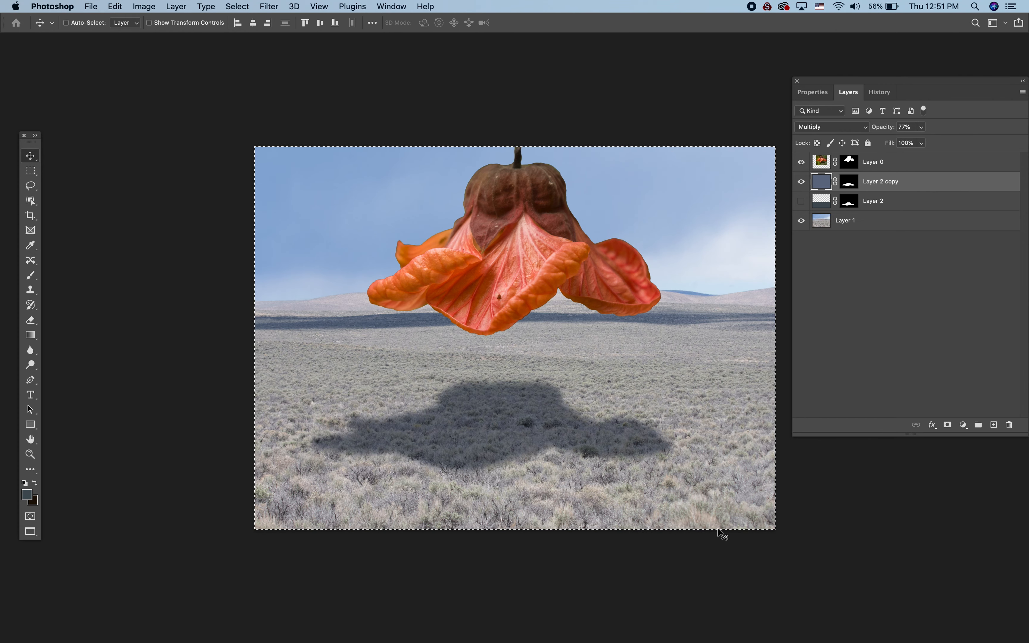
key(super+d)
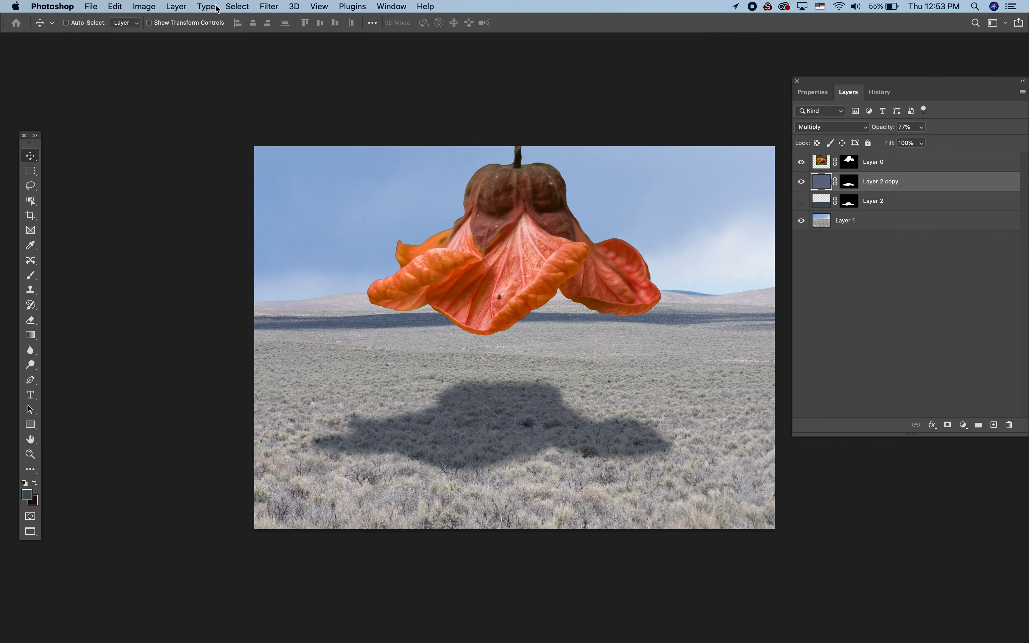
- Convert the shadow layer for Smart Filters and open it in Liquify
click(271, 7)
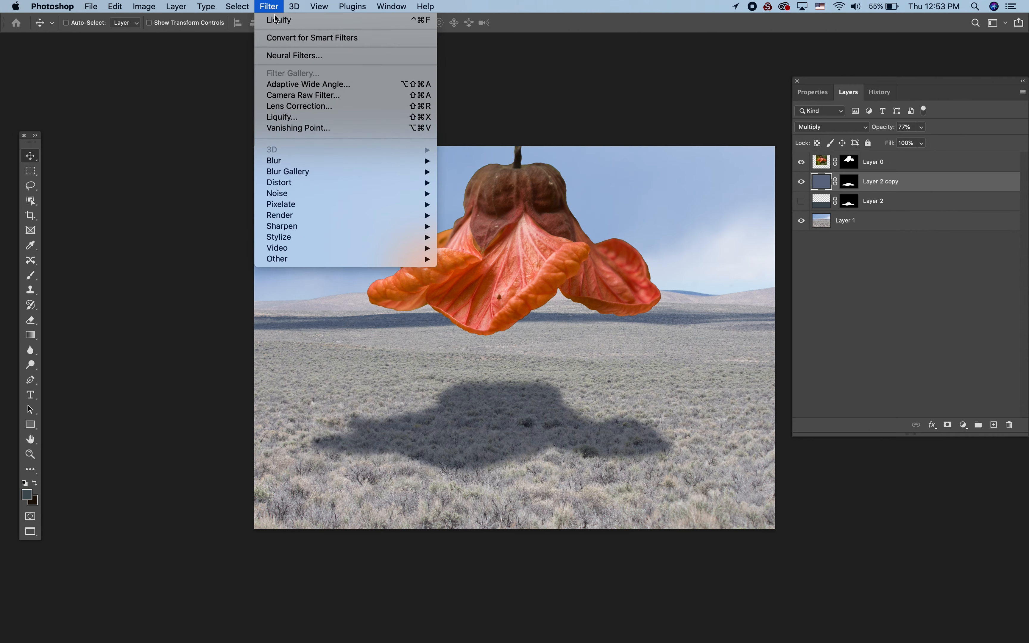
click(283, 38)
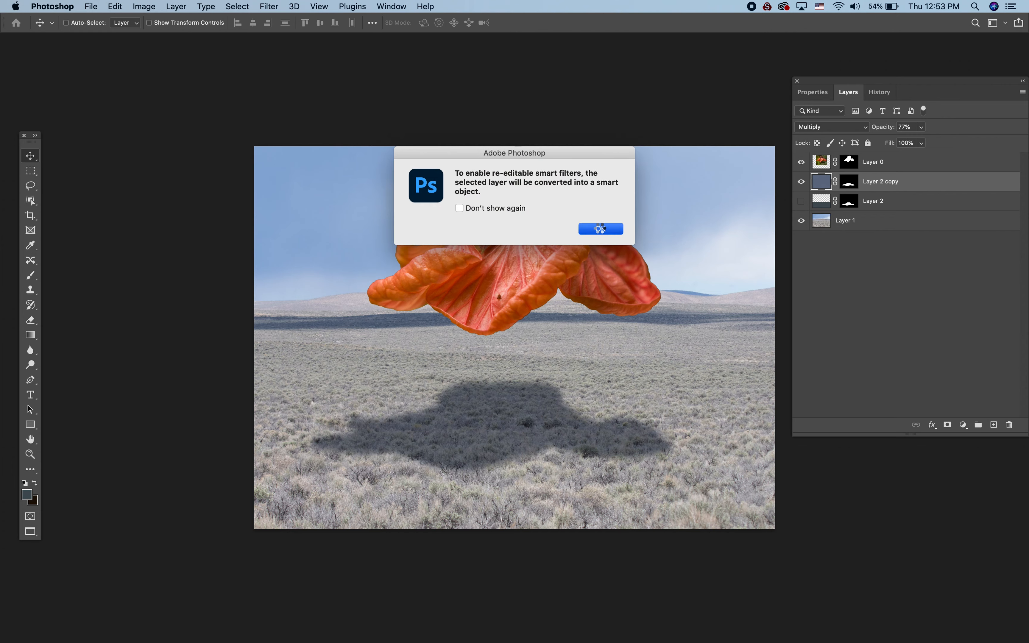
click(601, 230)
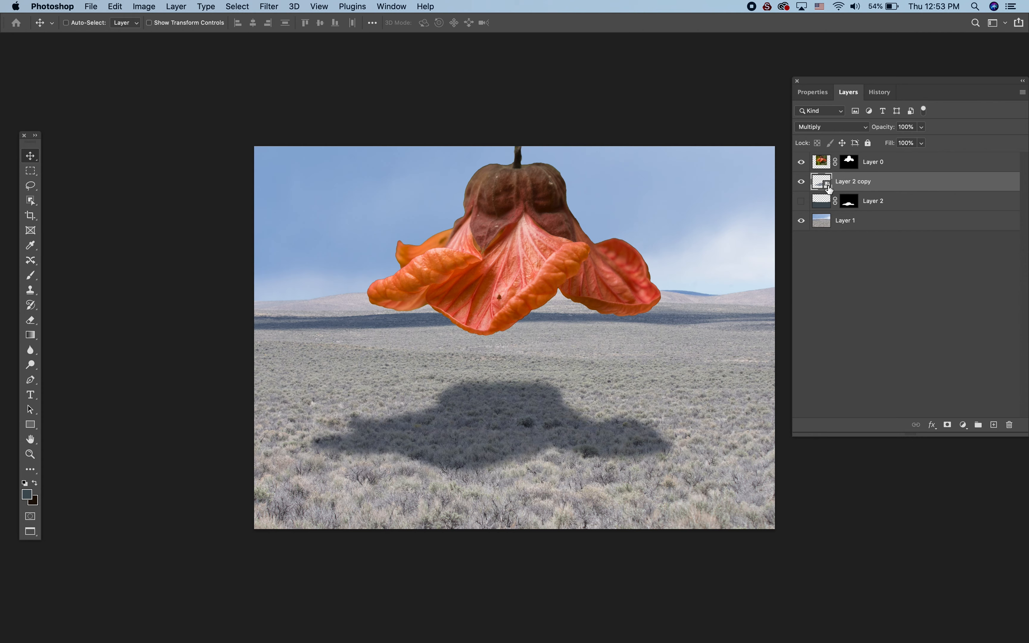
click(268, 7)
click(275, 21)
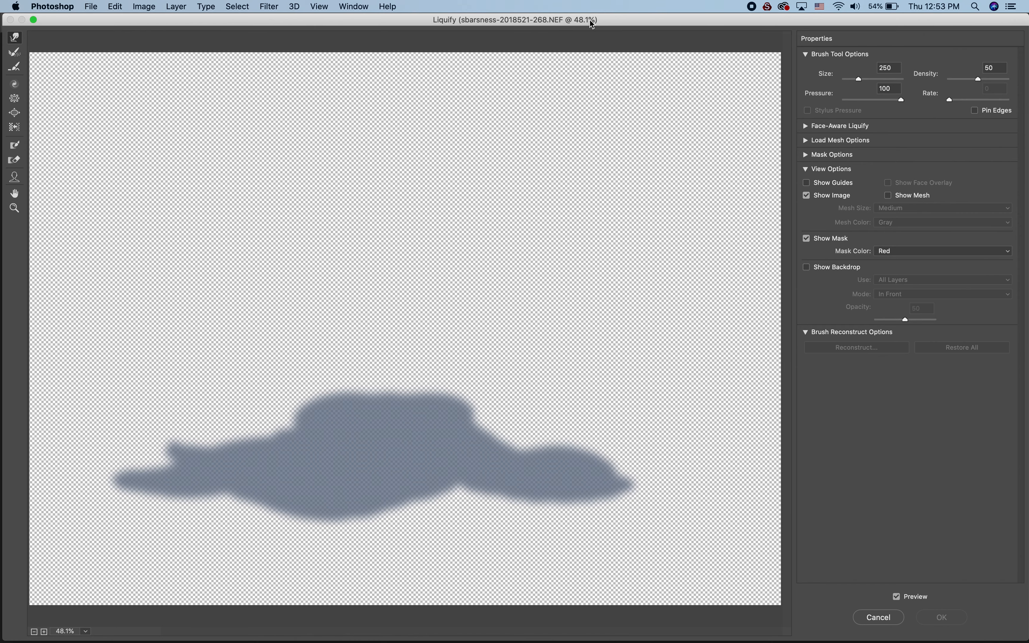
drag(620, 24, 708, 12)
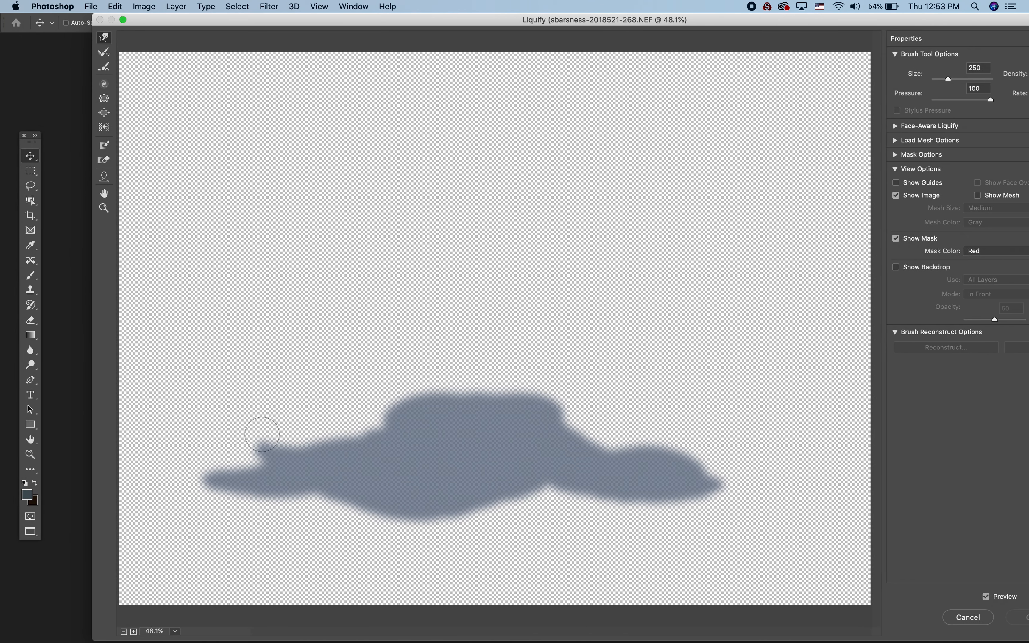
- Stretch the shadow's left tip outward and push down its upper edge with Forward Warp, enlarging the brush to 700
drag(215, 478, 165, 481)
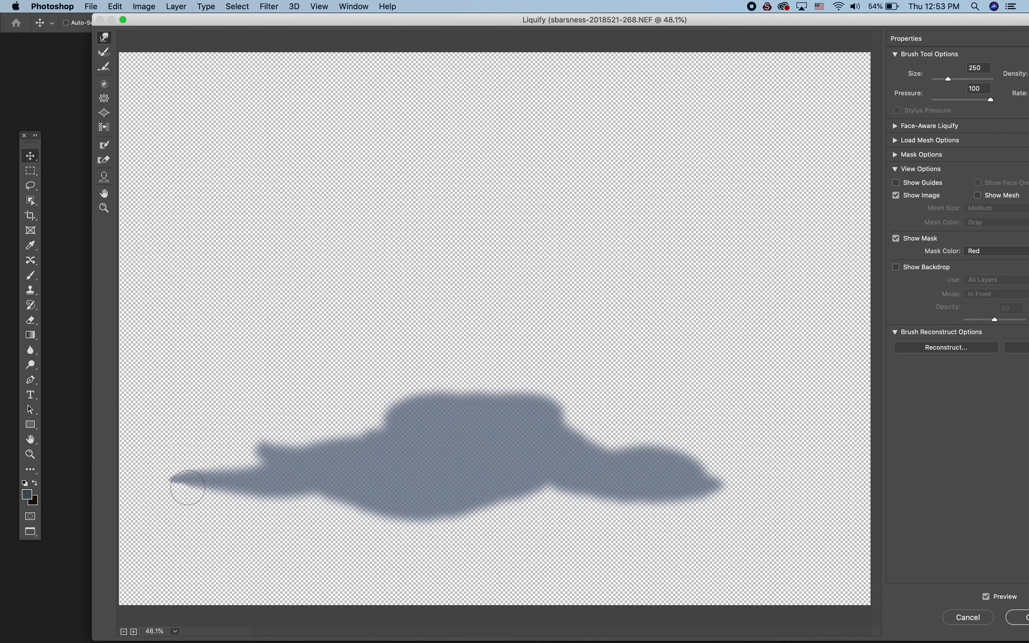
drag(177, 478, 161, 478)
key(bracketright)
key(bracketright)
key(bracketright)
key(bracketright)
key(bracketright)
mouse_move(436, 358)
mouse_down()
mouse_move(425, 361)
mouse_move(513, 349)
mouse_move(473, 360)
mouse_move(473, 371)
mouse_move(514, 367)
mouse_up()
mouse_move(214, 472)
mouse_down()
mouse_move(229, 441)
mouse_move(183, 478)
mouse_up()
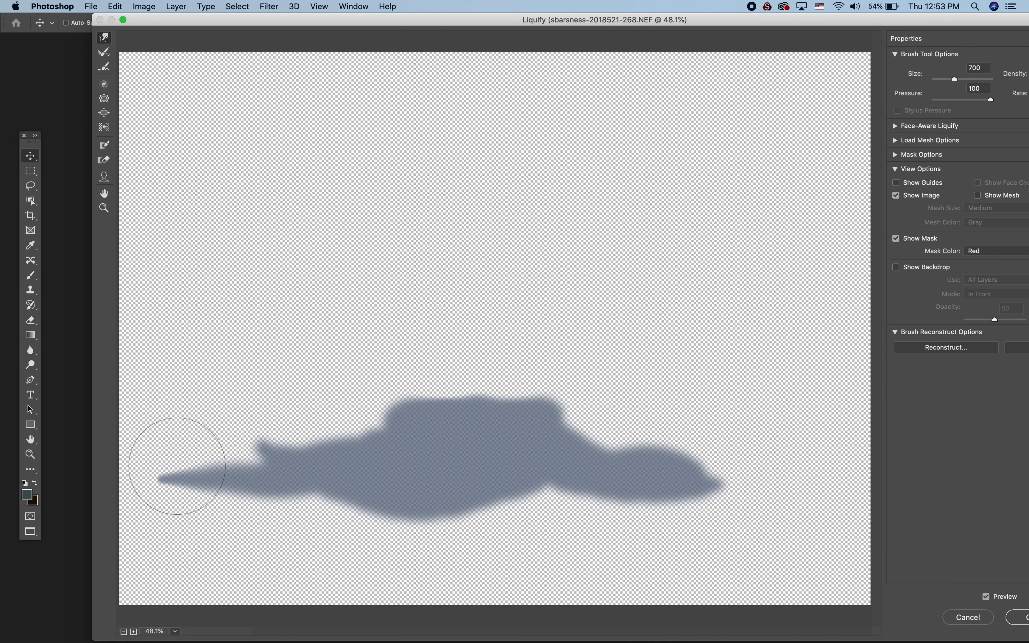
drag(165, 510, 146, 496)
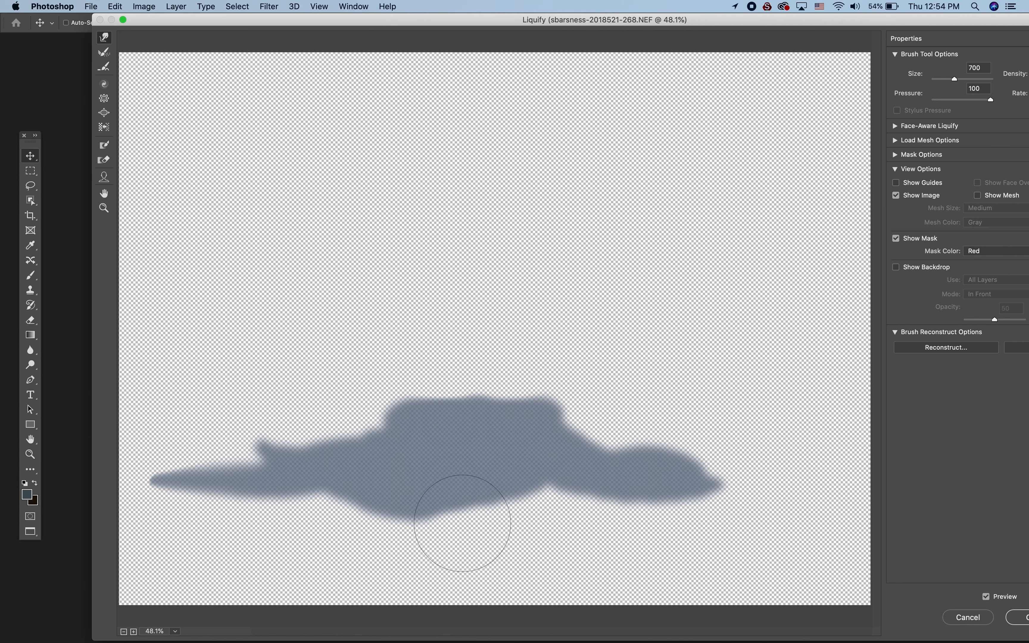
- Nudge the shadow's right tip and right shoulder outward and push down its upper edge with the 700 Forward Warp brush
drag(717, 495, 721, 495)
drag(562, 427, 565, 421)
drag(489, 358, 484, 365)
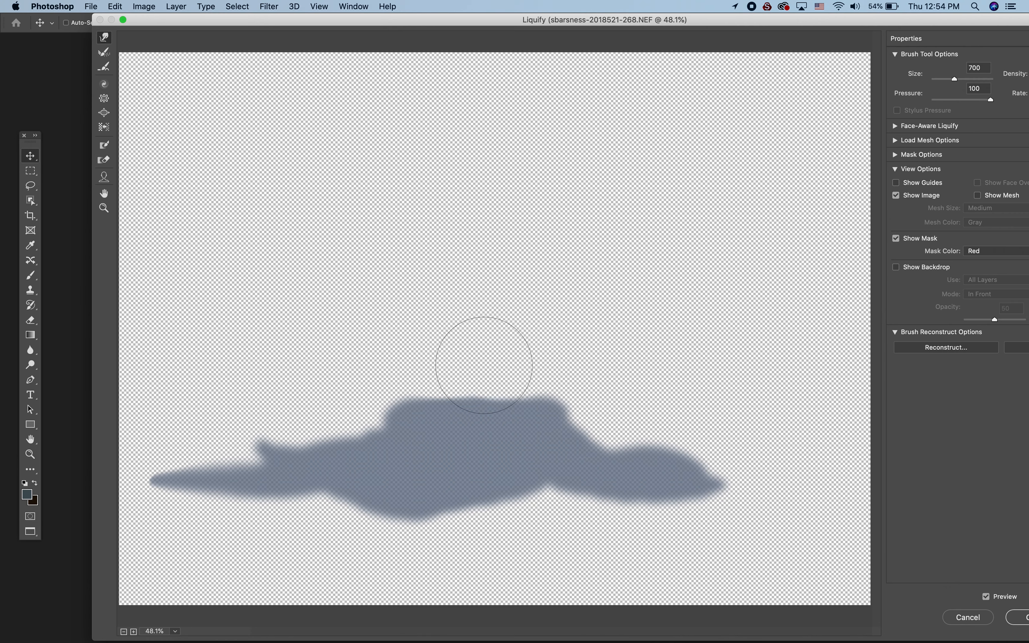
drag(554, 386, 550, 389)
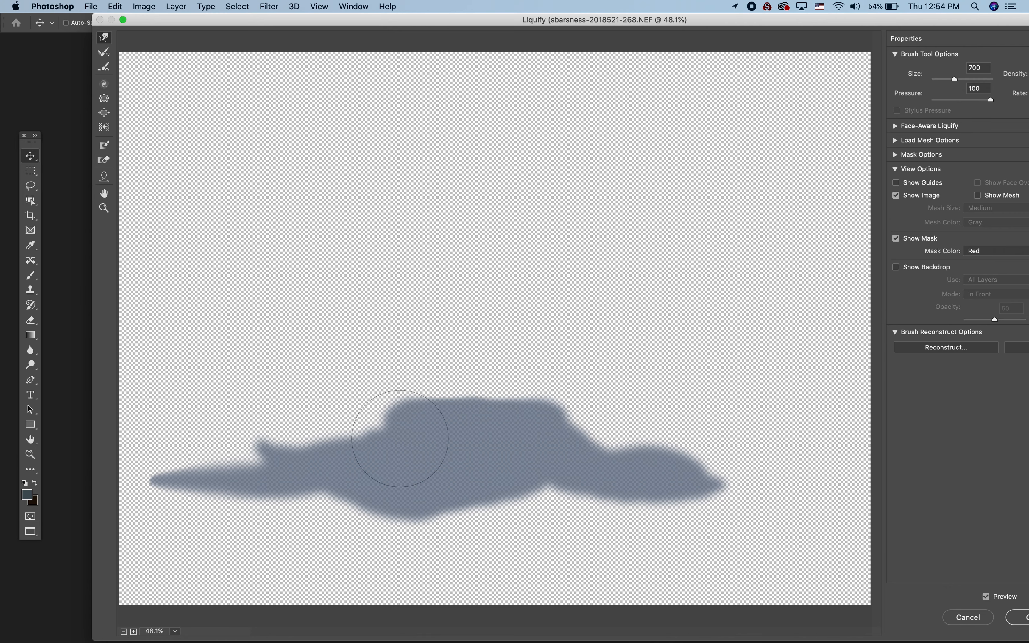
- Pull the shadow's left spur outward and flatten it downward, and push the right shoulder slightly outward with Forward Warp
drag(284, 450, 262, 453)
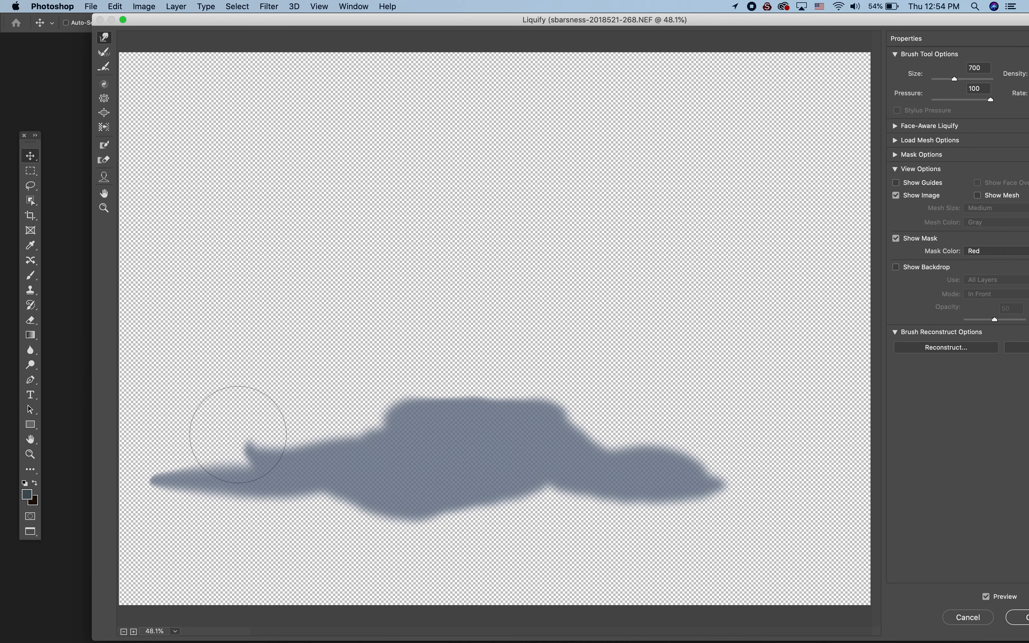
mouse_move(259, 411)
mouse_down()
mouse_move(223, 438)
mouse_move(257, 466)
mouse_up()
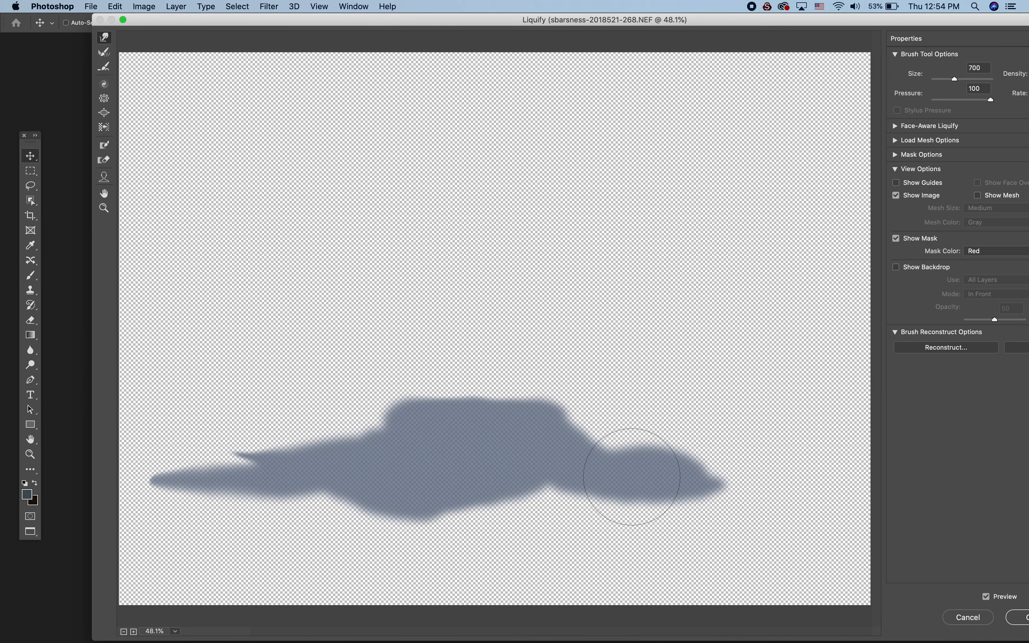
drag(546, 435, 562, 435)
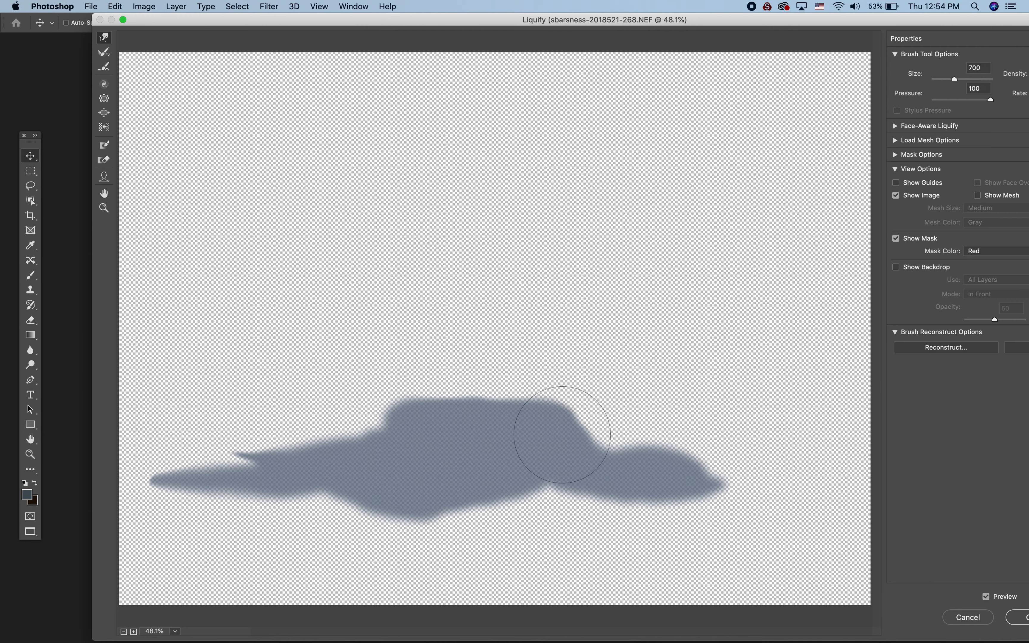
drag(249, 456, 243, 460)
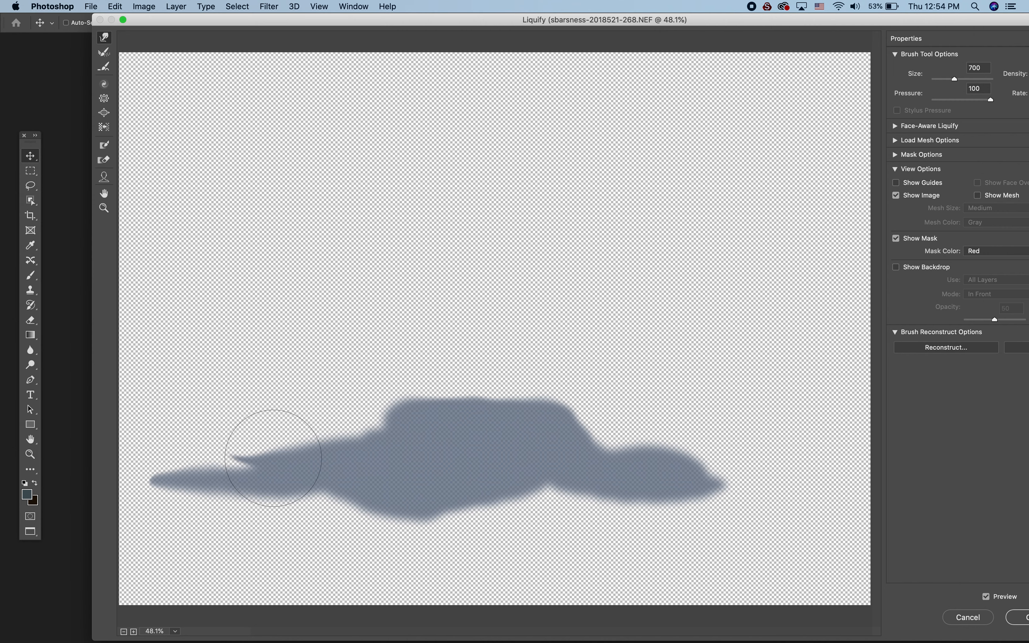
- Reshape the left spur with a smaller Forward Warp brush and partly restore its form with the Reconstruct tool at size 100
key(bracketleft)
key(bracketleft)
key(bracketleft)
key(bracketleft)
key(bracketleft)
mouse_move(276, 456)
mouse_down()
mouse_move(226, 460)
mouse_move(235, 453)
mouse_up()
click(105, 53)
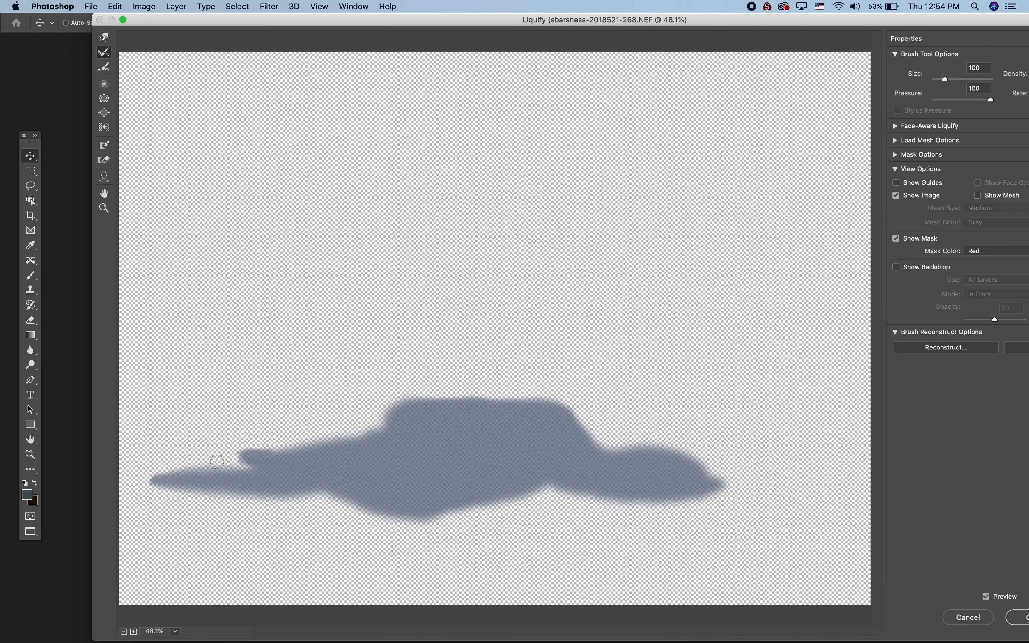
mouse_move(216, 461)
mouse_down()
mouse_move(284, 447)
mouse_move(240, 451)
mouse_move(239, 460)
mouse_move(256, 447)
mouse_move(239, 447)
mouse_move(224, 458)
mouse_move(285, 445)
mouse_up()
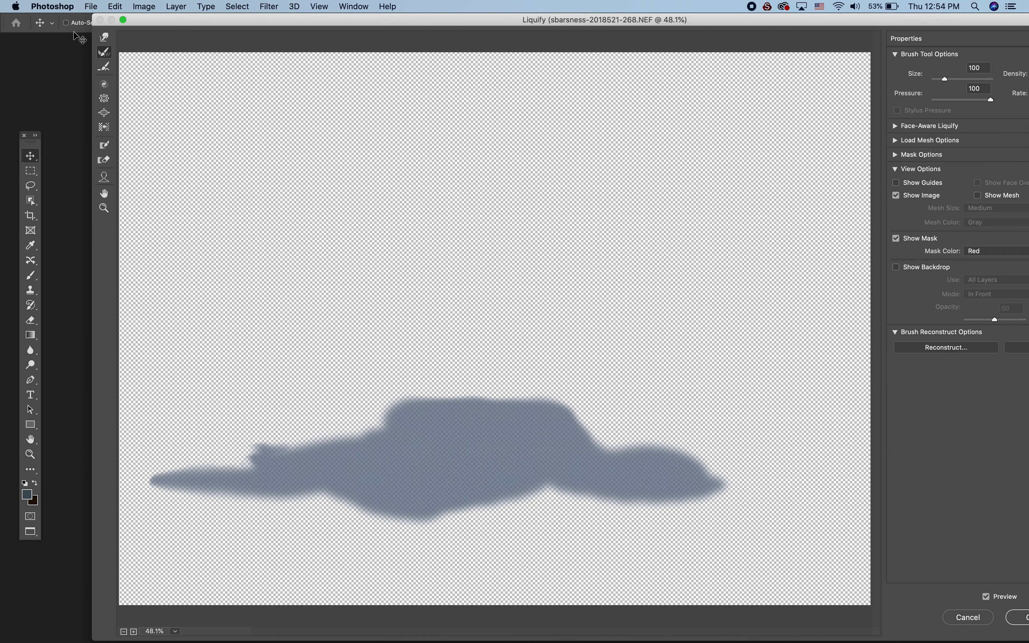
- Stretch the left spur outward with the Forward Warp brush at size 200 and apply the Liquify filter
click(104, 37)
drag(260, 458, 244, 457)
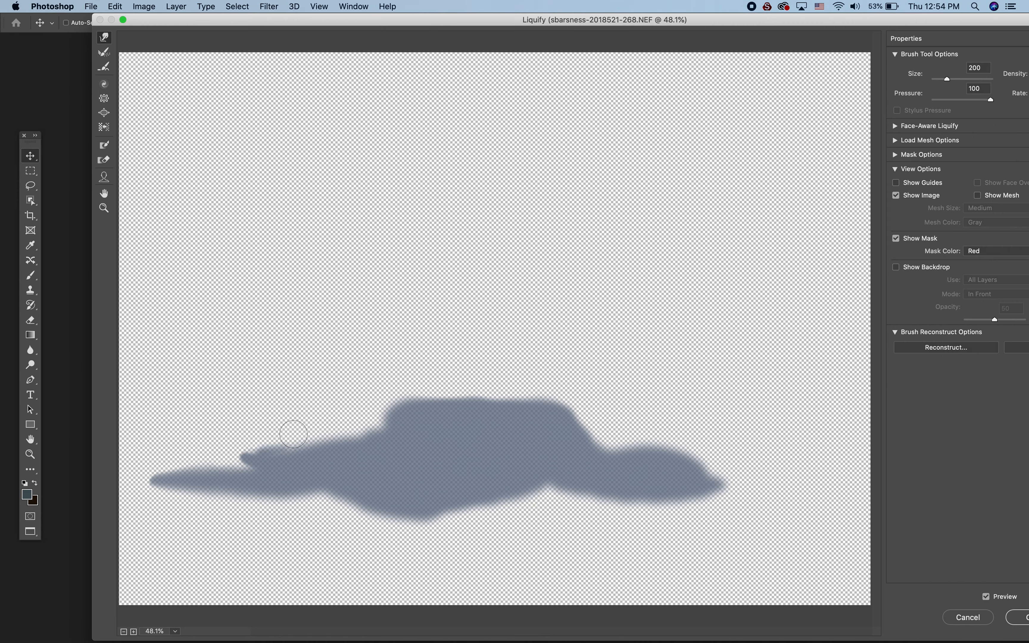
drag(257, 449, 230, 458)
click(1022, 621)
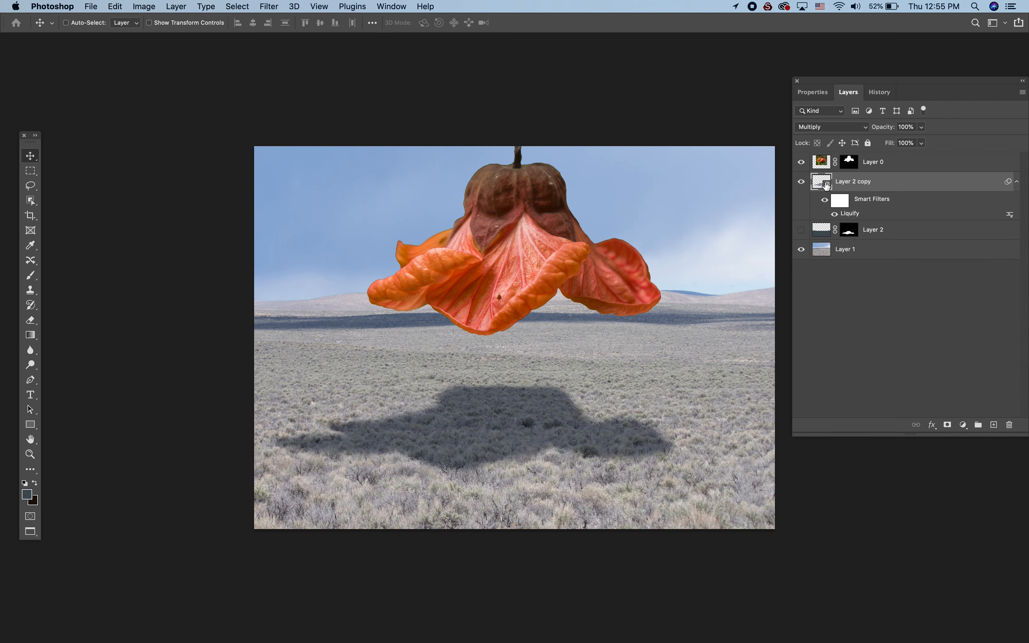
- Open the Layer 2 copy smart object's contents and target its layer mask with a black brush at 38% opacity
double_click(827, 186)
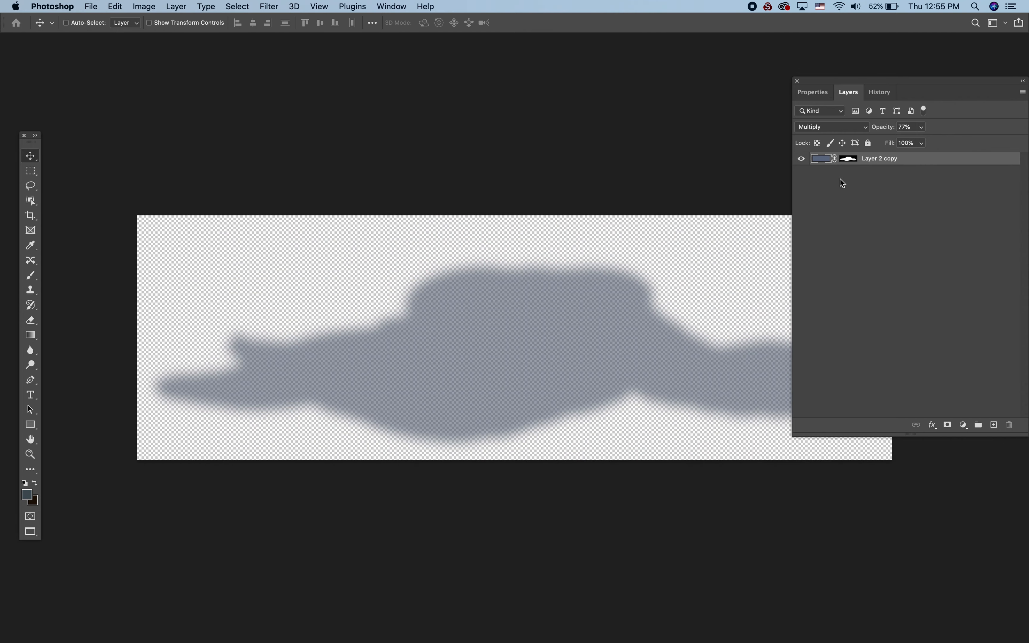
click(852, 160)
key(b)
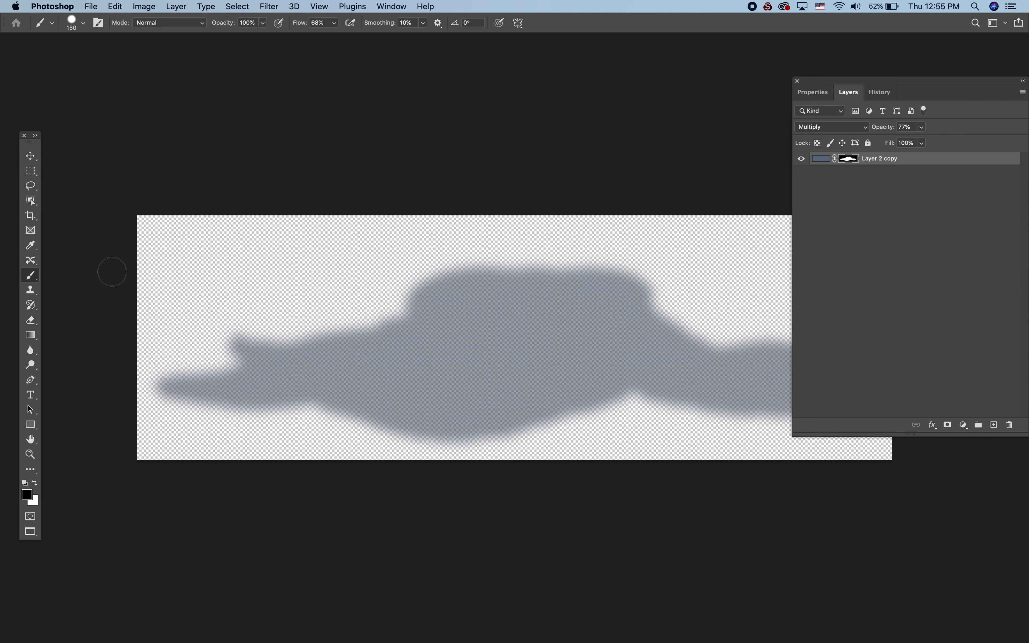
click(264, 29)
drag(264, 36, 231, 39)
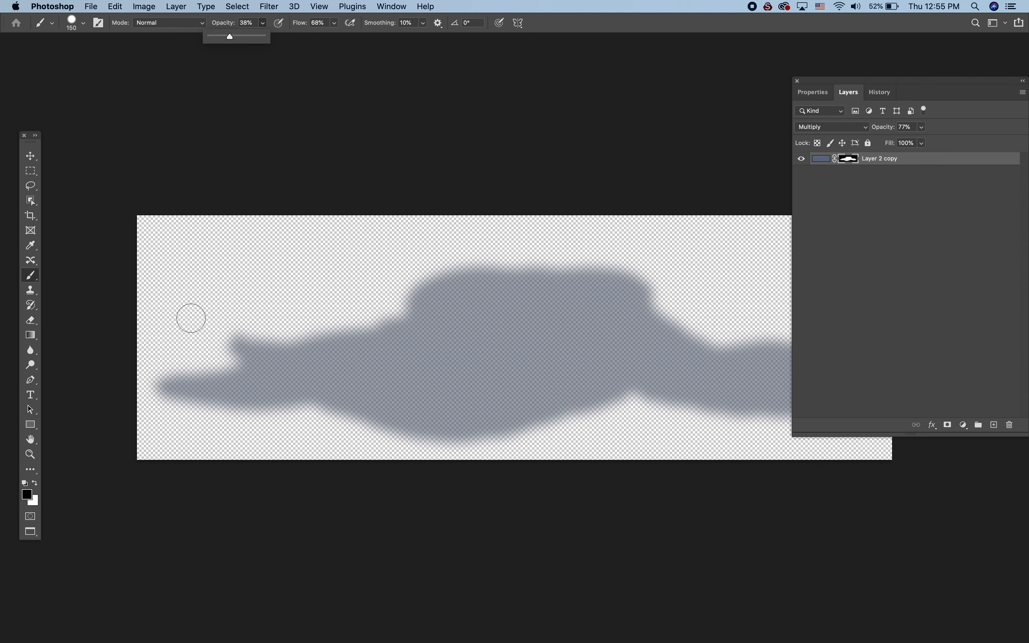
click(158, 383)
drag(166, 391, 177, 369)
key(super+z)
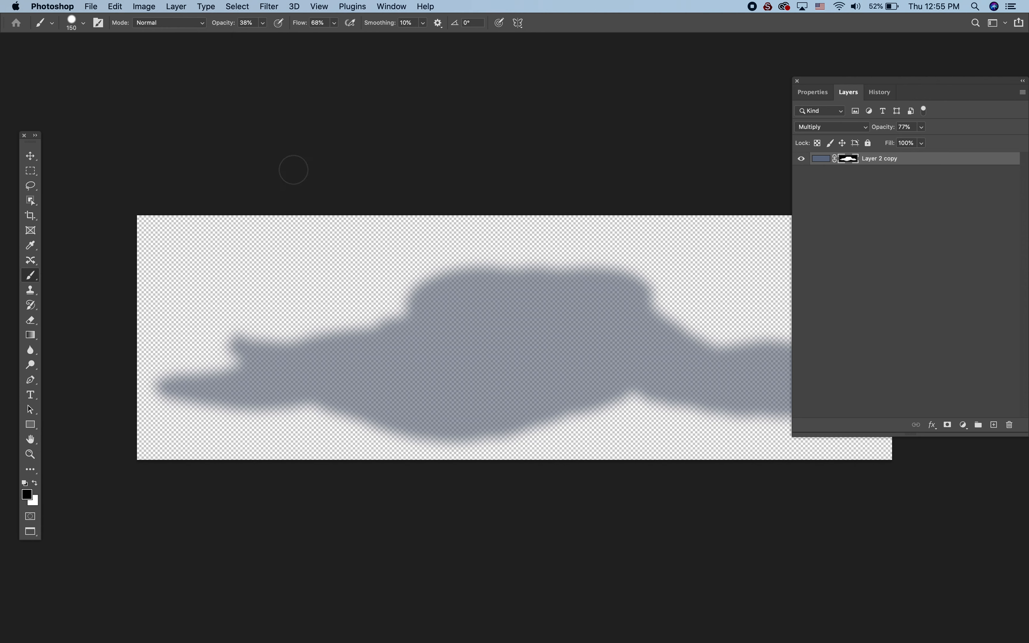
- Soften the brush edge, show the mask overlay, and fade the shadow's left tip on the mask with black at size 175
click(84, 23)
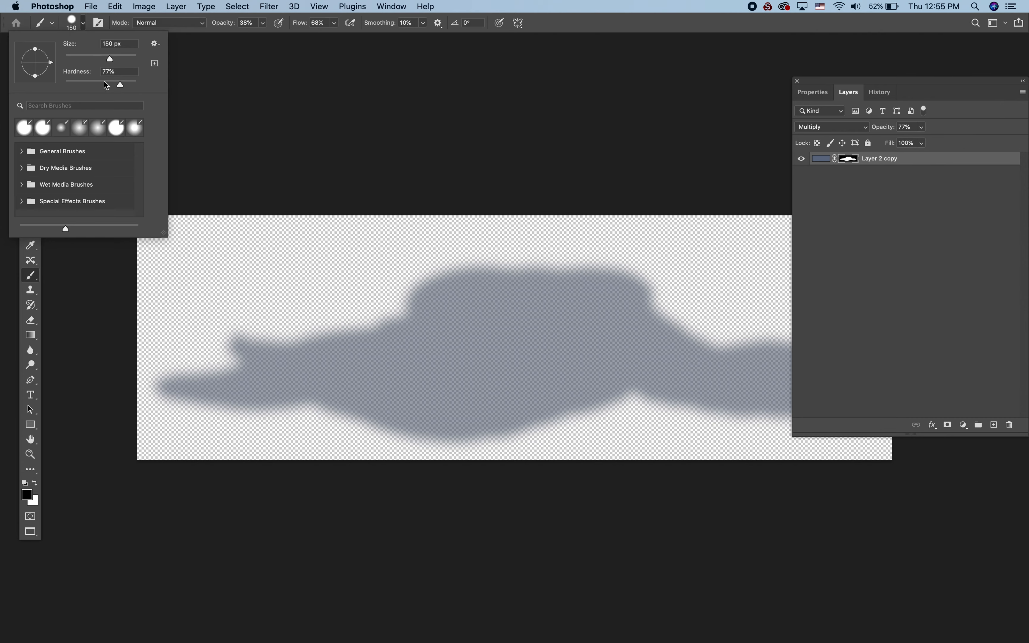
drag(120, 86, 49, 89)
mouse_move(165, 387)
mouse_down()
mouse_move(179, 377)
mouse_move(204, 387)
mouse_up()
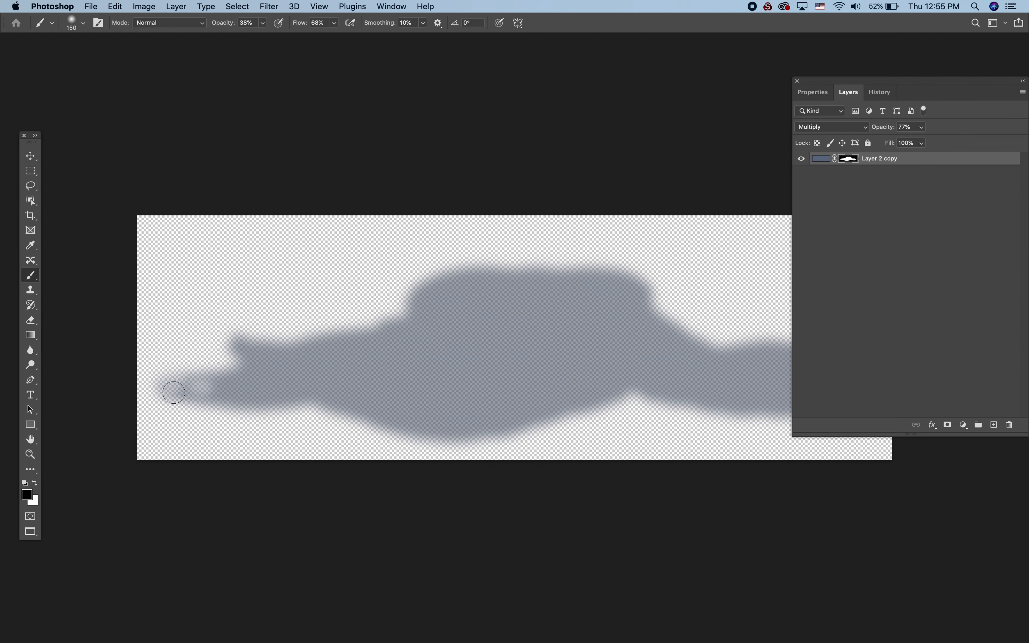
key(super+z)
key(backslash)
key(bracketright)
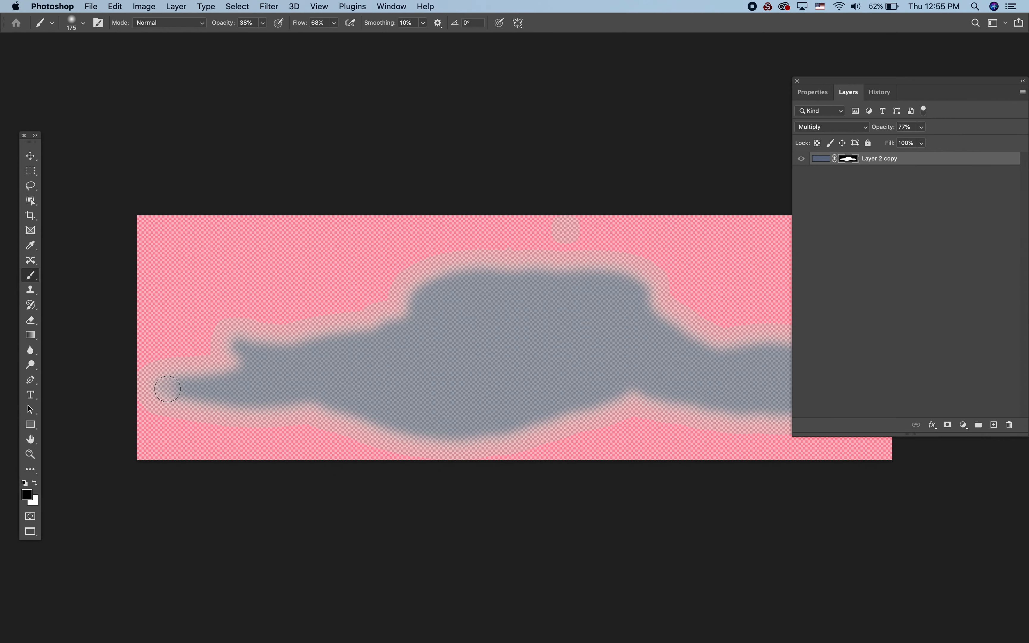
mouse_move(185, 389)
mouse_down()
mouse_move(183, 372)
mouse_move(198, 368)
mouse_move(170, 381)
mouse_up()
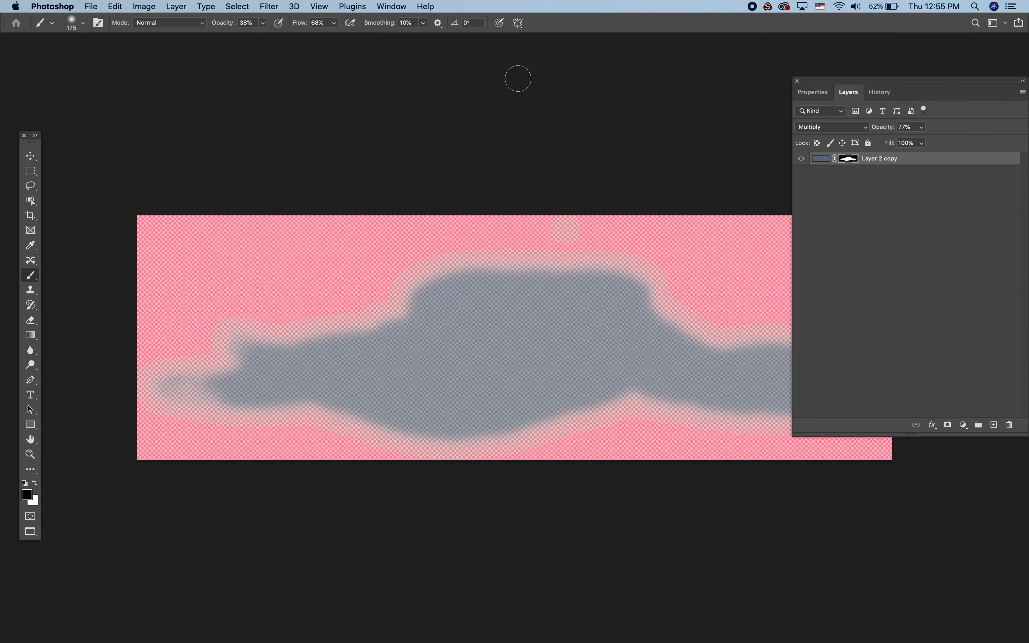
- Save the edited Layer 2 copy.psb, then tile all documents vertically to close it
click(94, 5)
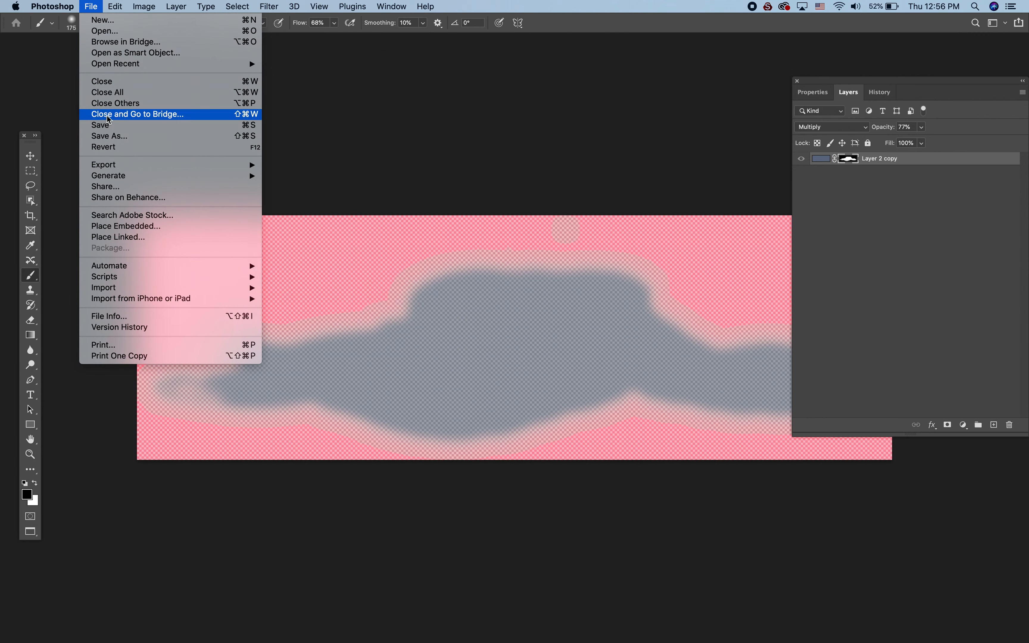
click(107, 126)
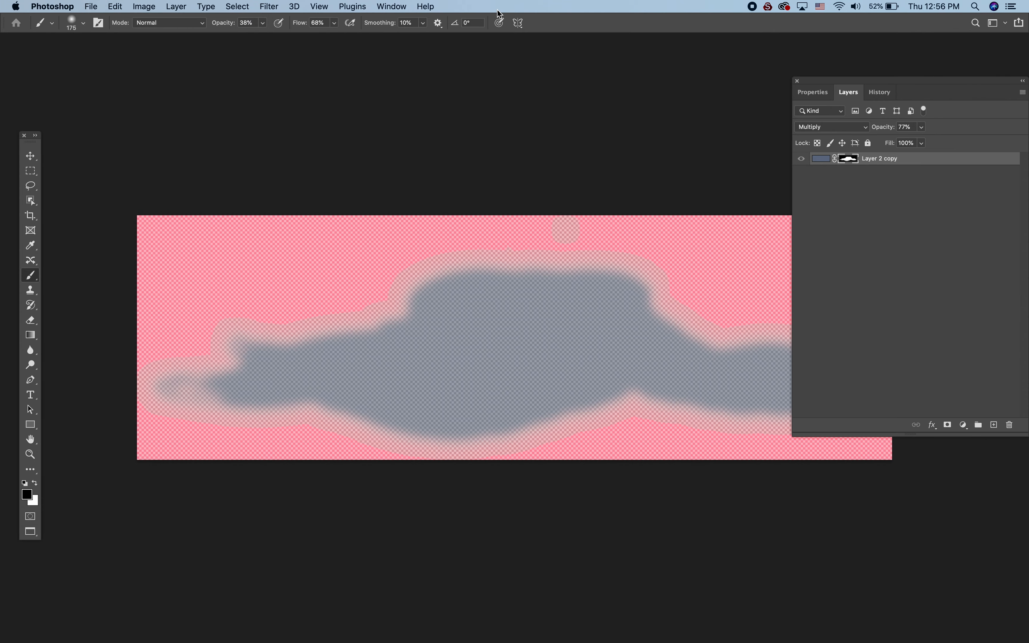
click(392, 6)
mouse_move(413, 21)
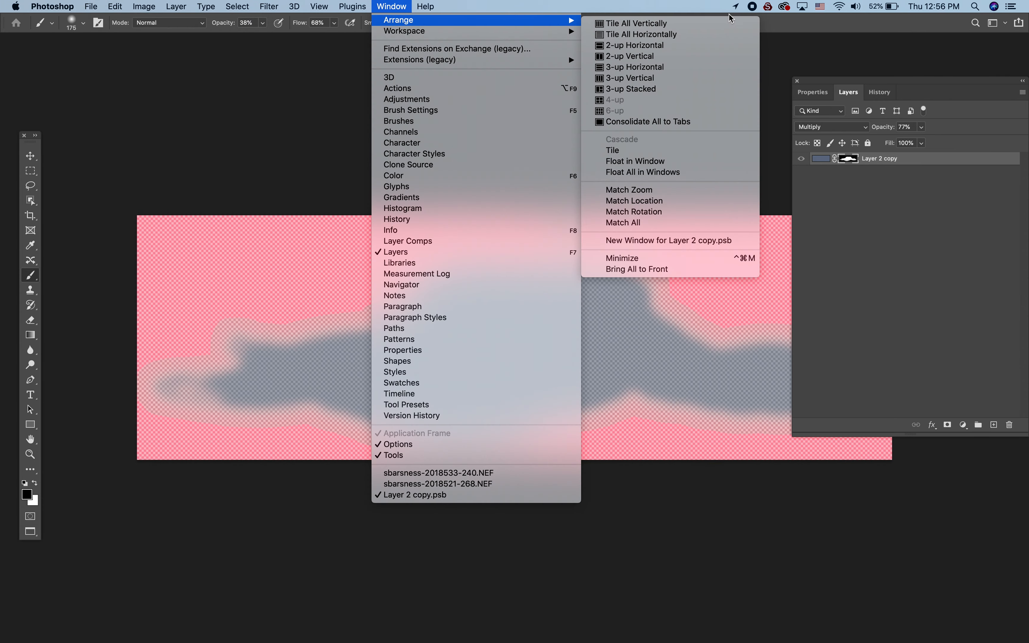
click(707, 25)
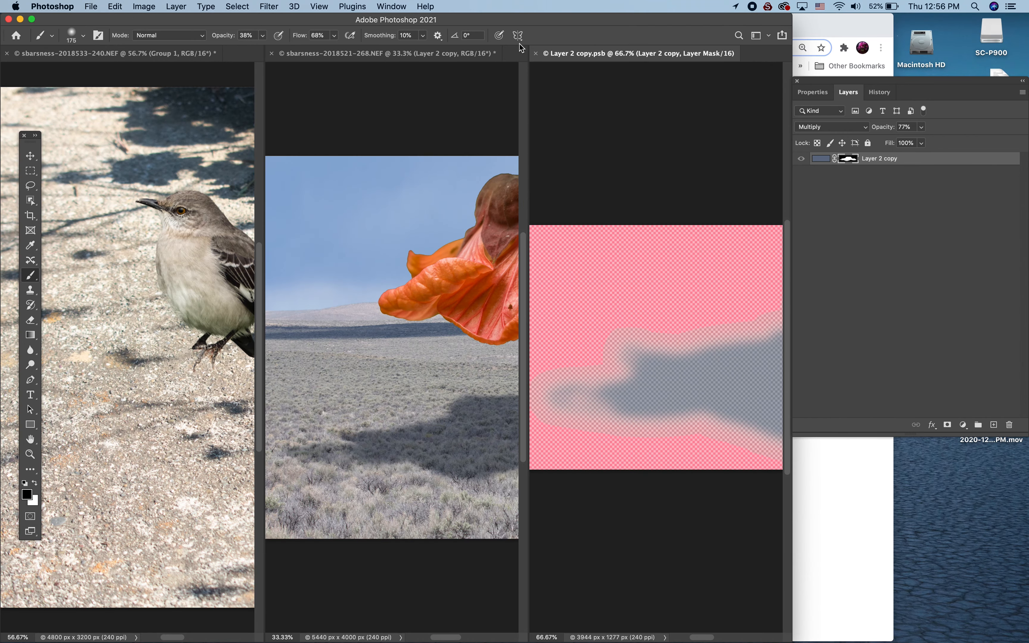
click(535, 54)
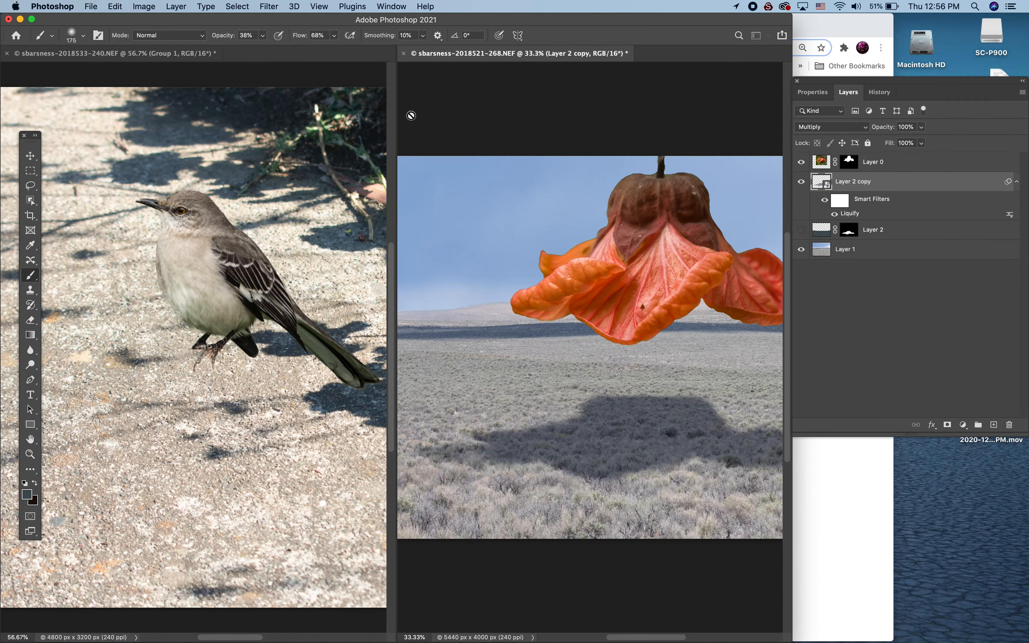
- Decline rasterizing the smart object and switch the flower composite back to full-screen view
click(518, 102)
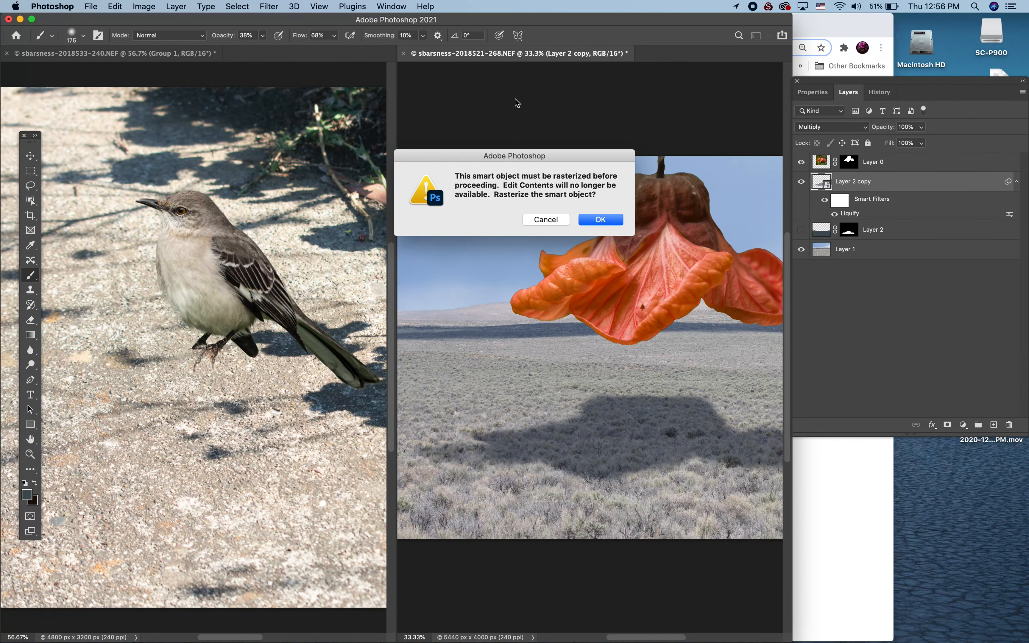
click(547, 220)
key(f)
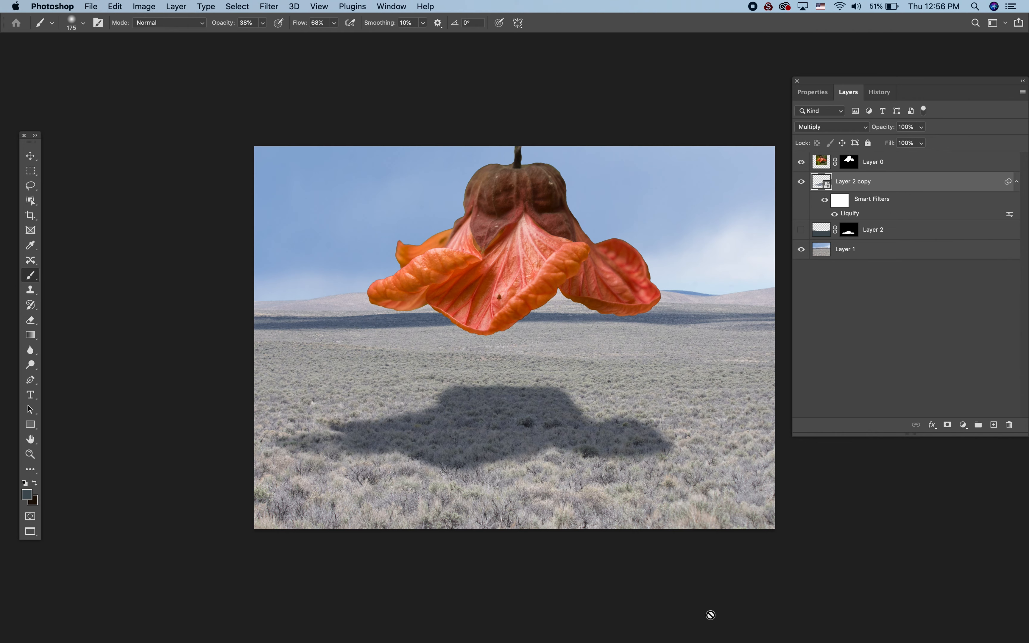
- Add a Curves adjustment clipped to the flower's Layer 0 and brighten its midtones with a point at input 124, output 168
click(923, 166)
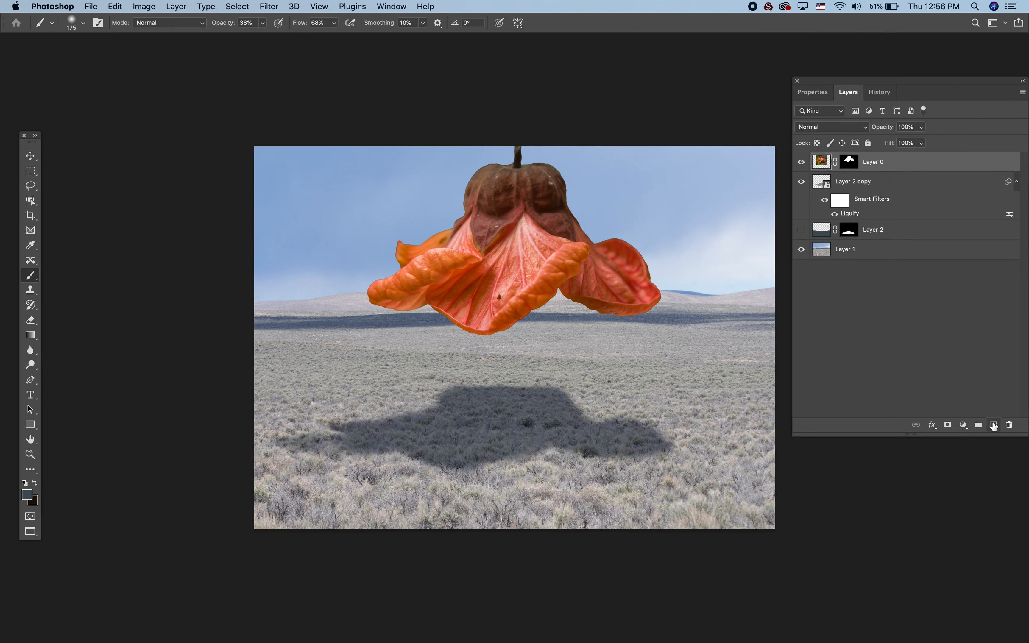
click(964, 426)
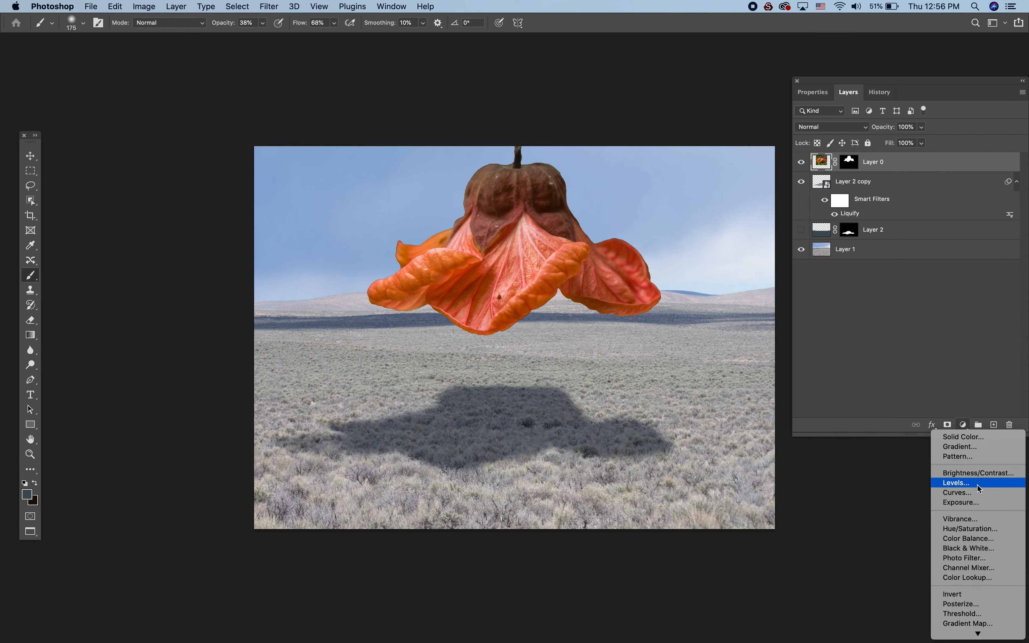
click(976, 493)
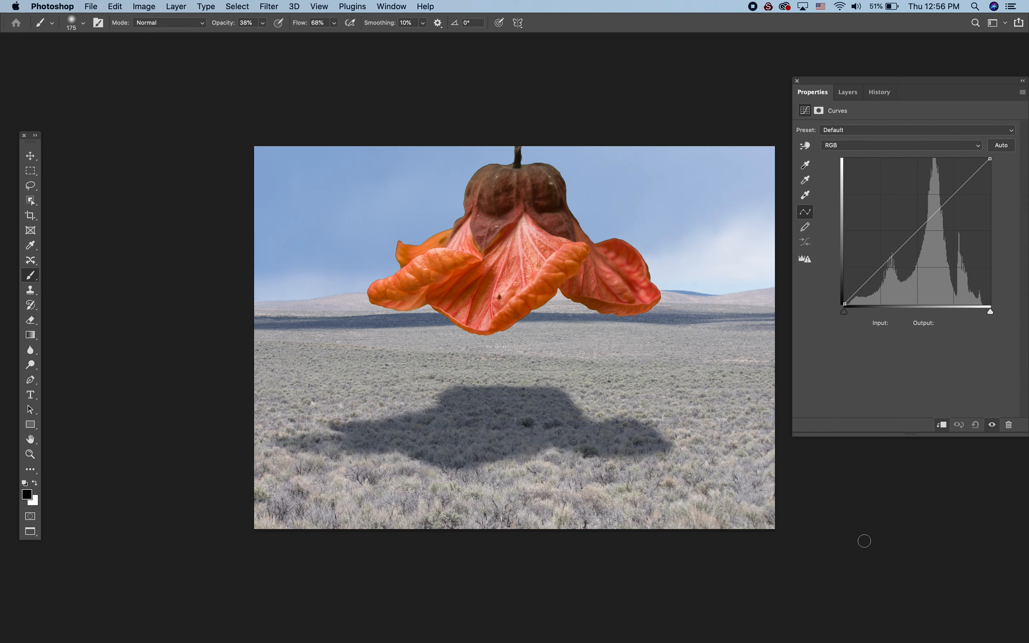
drag(920, 226, 917, 205)
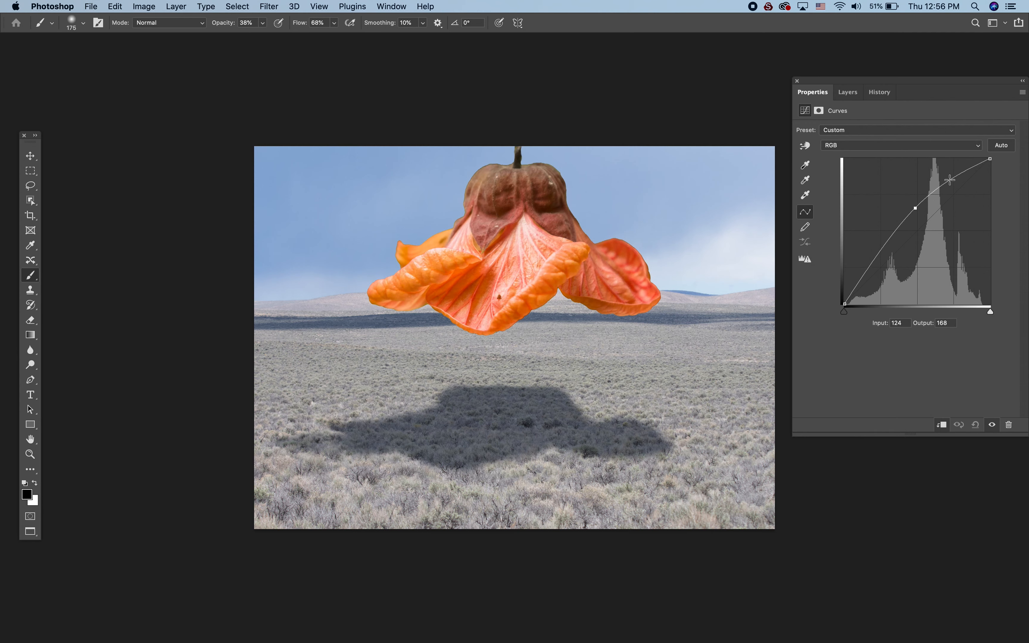
click(965, 171)
drag(964, 170, 965, 170)
click(848, 92)
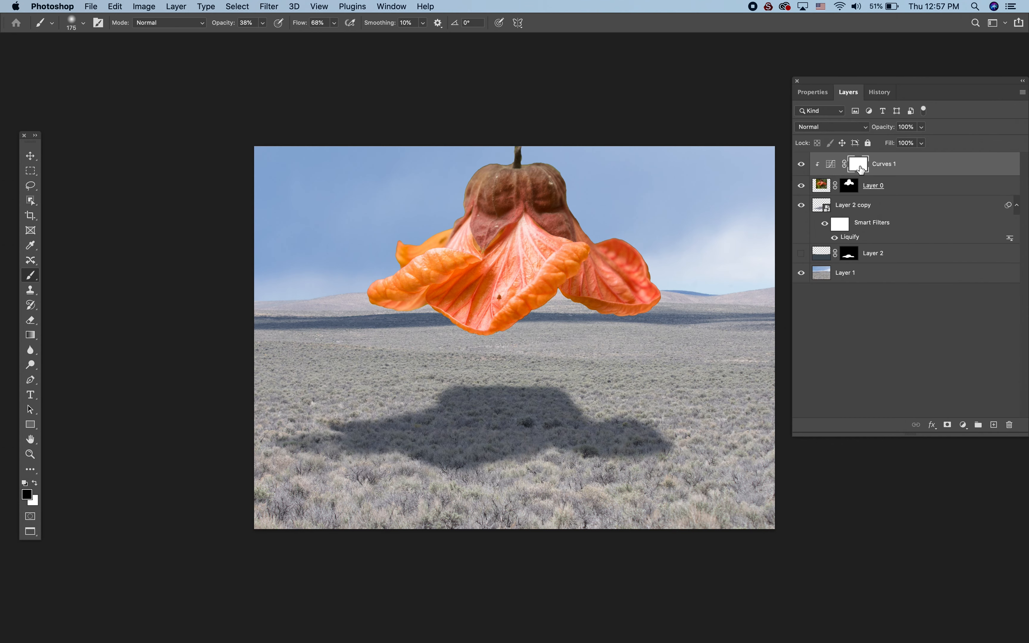
- Invert the Curves 1 mask to black and ready a white brush at size 300 for painting on the flower
key(super+i)
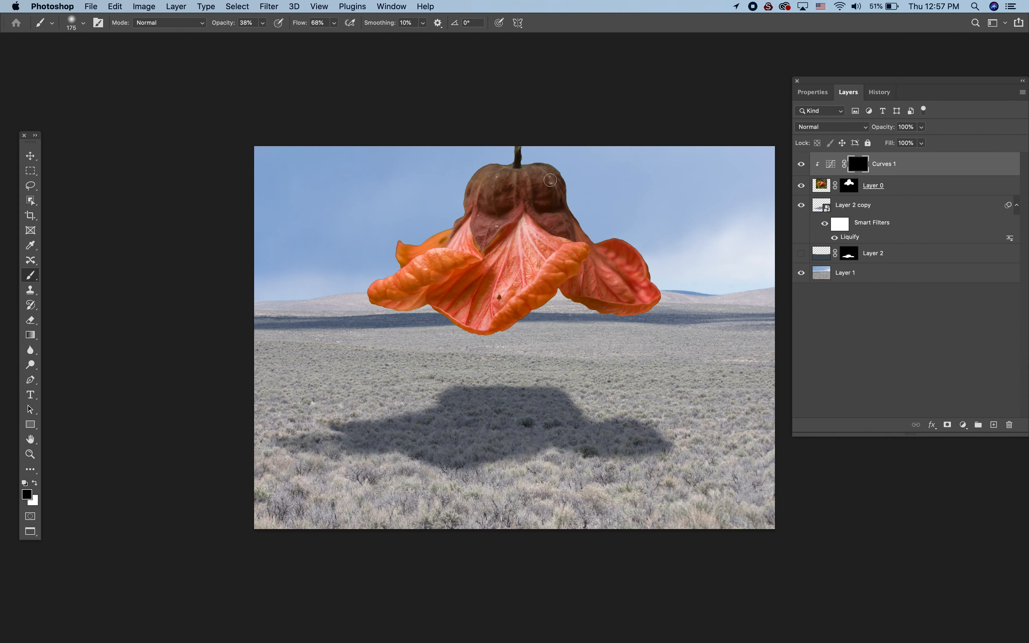
key(bracketright)
key(bracketright)
key(bracketright)
key(x)
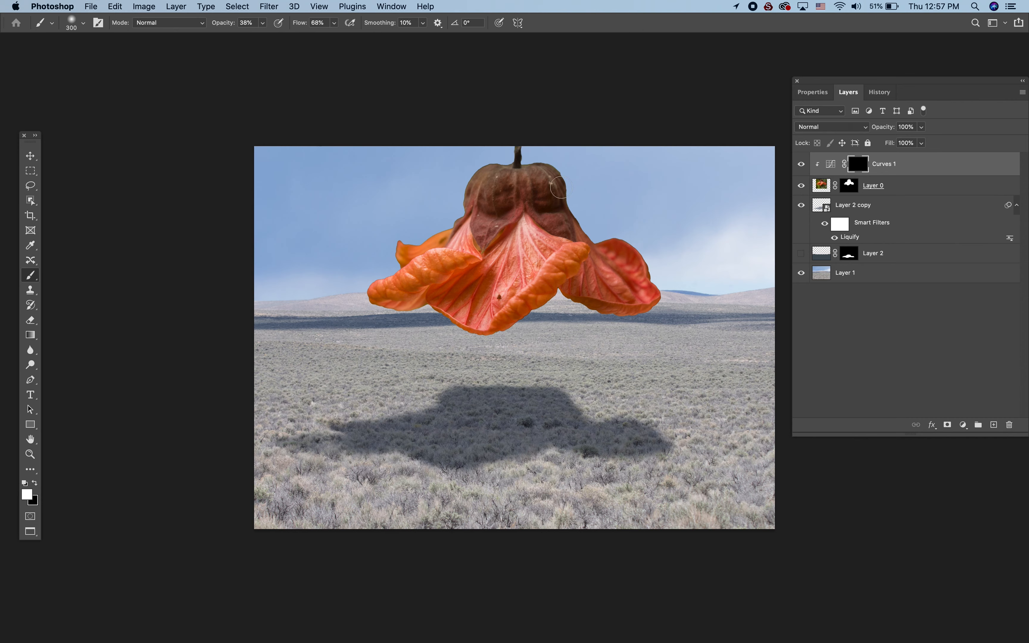